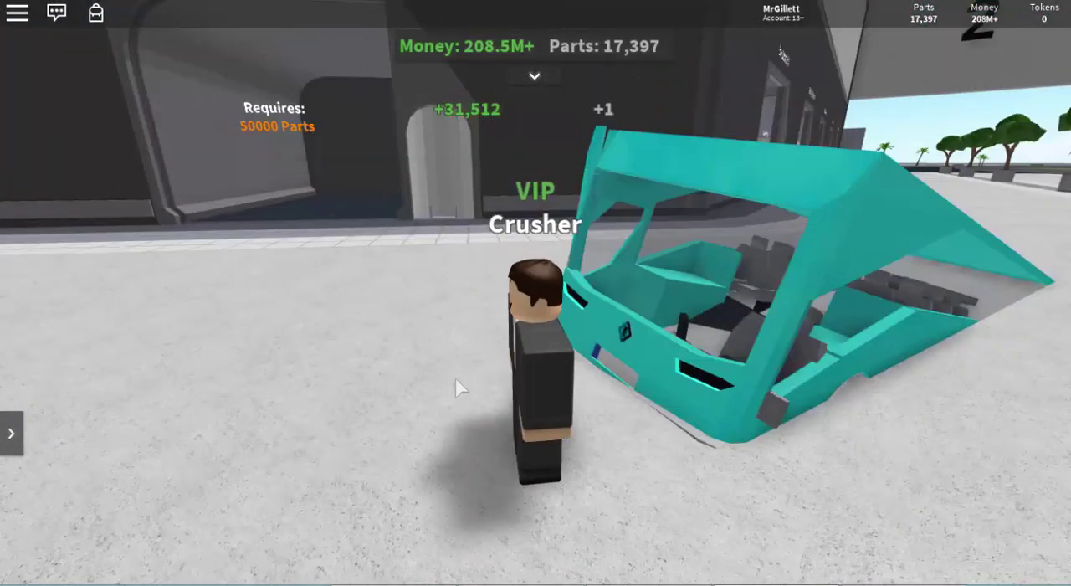
Run away from the crushed bus and turn the view to face the VIP crusher.
key("s")
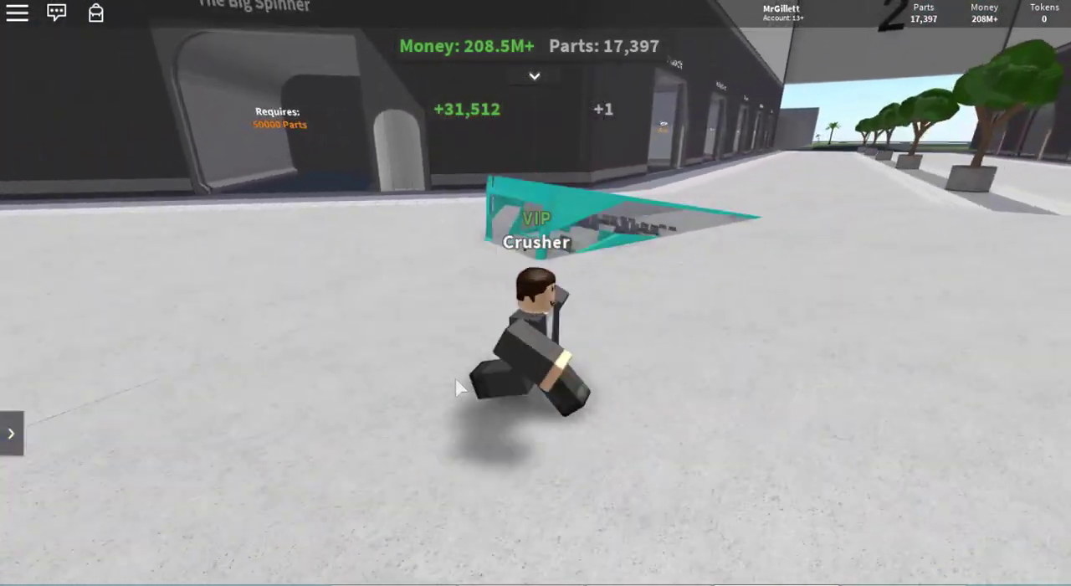
key("Right")
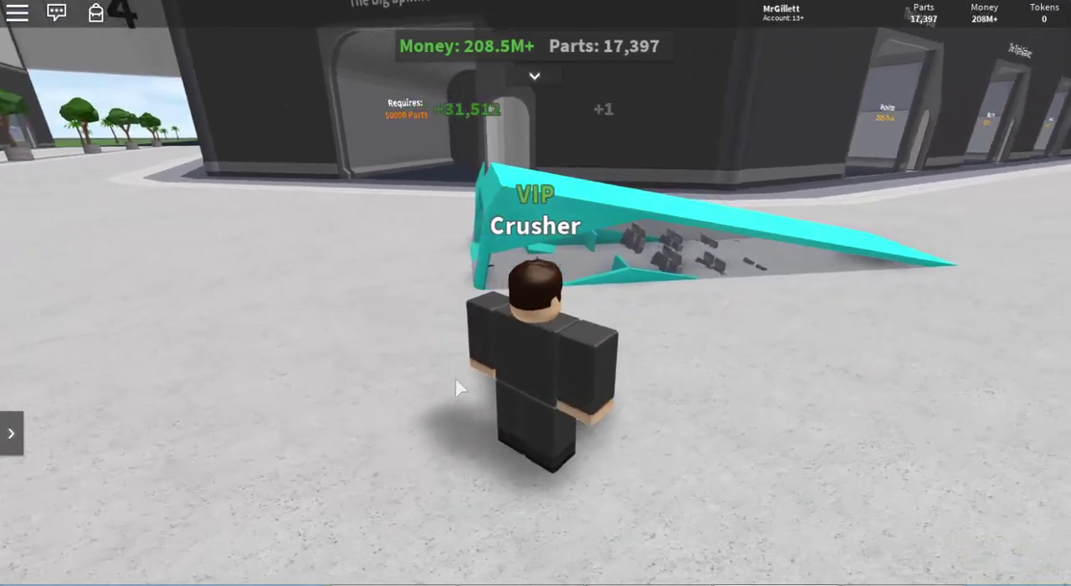
key("Right")
key("Left")
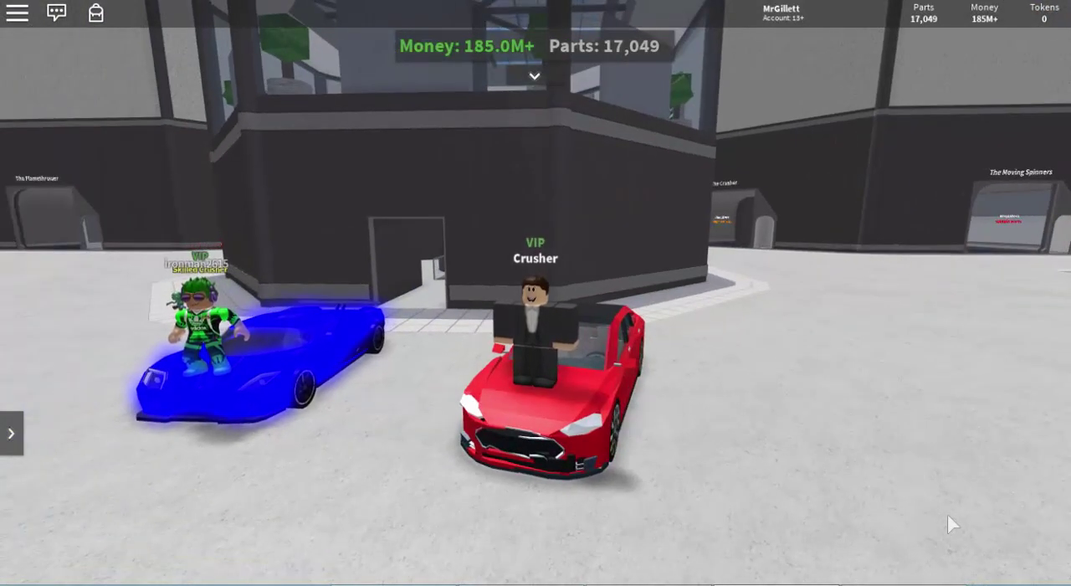
Climb down off the red car's hood, walk to its door and get in.
key("space")
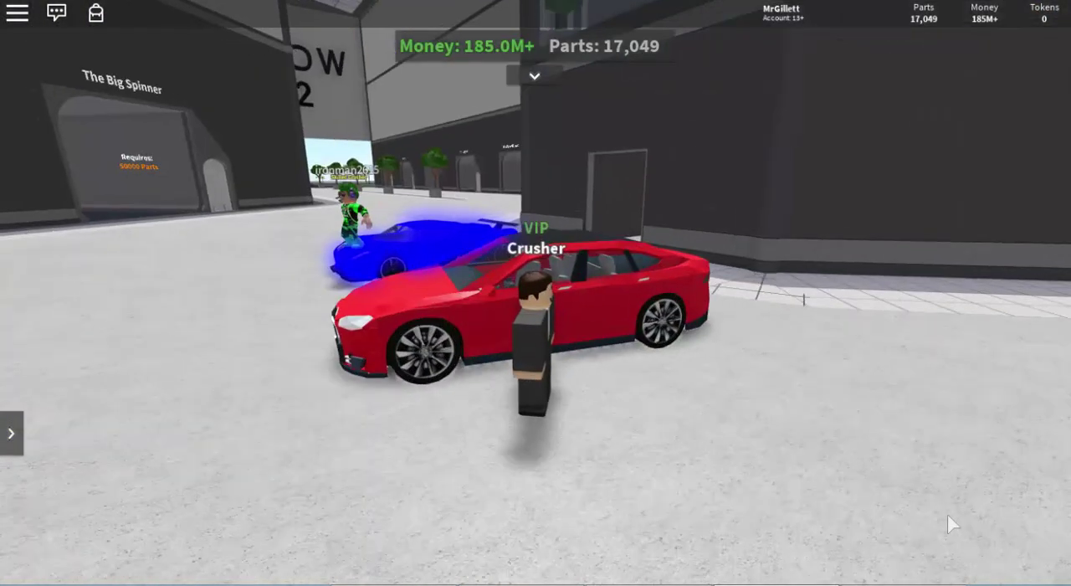
key("s")
key("w")
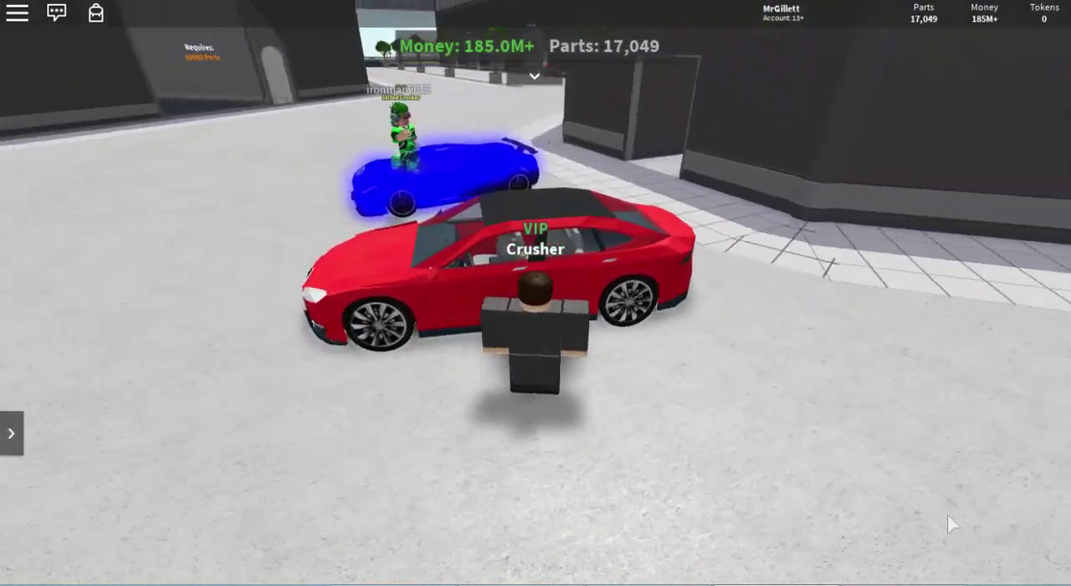
key("w")
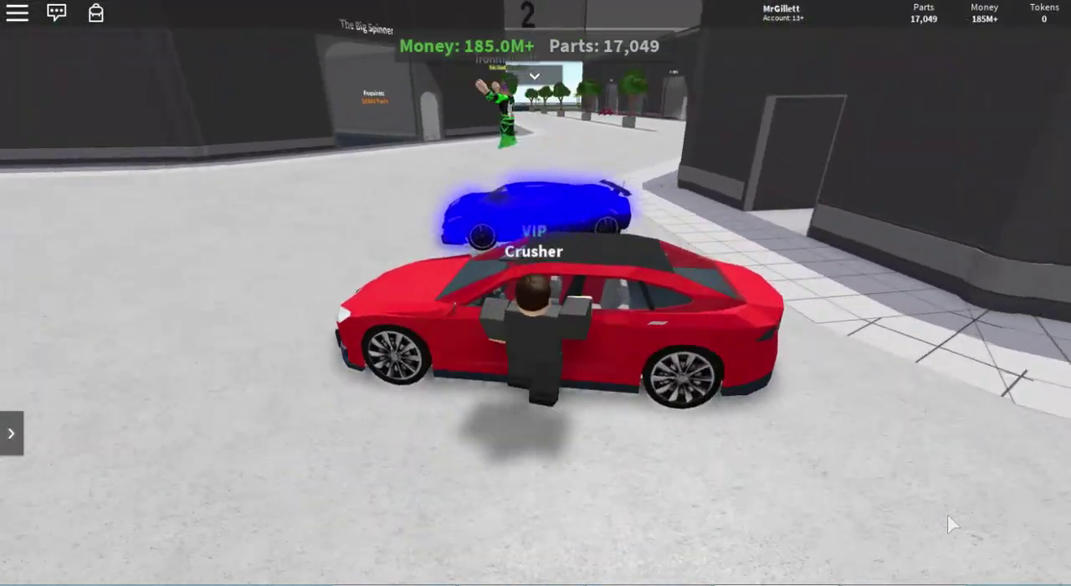
key("e")
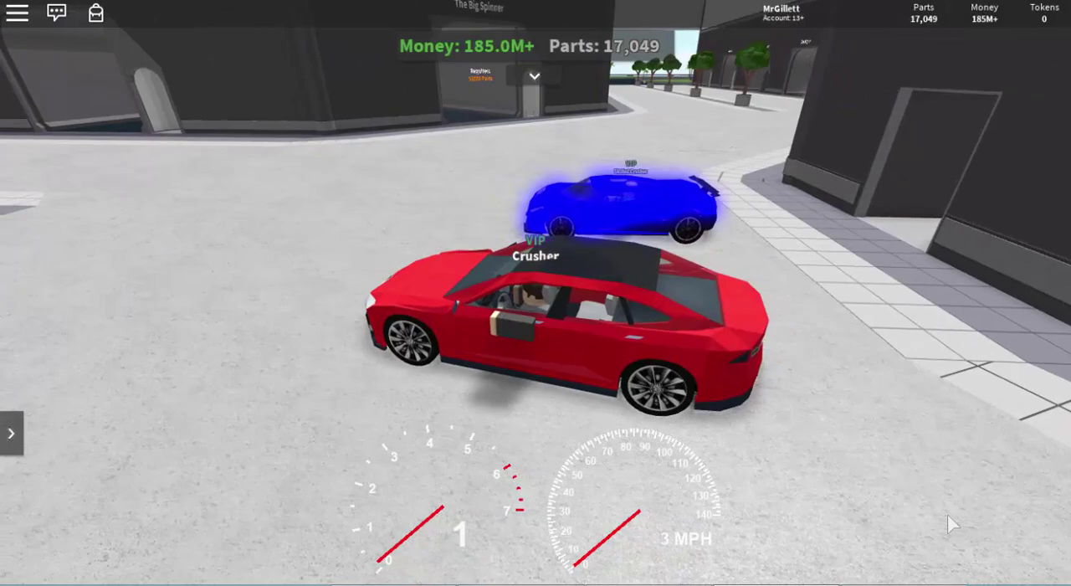
Drive the red car into The Drill's tunnel, hide the vehicle options, and get out.
key("w")
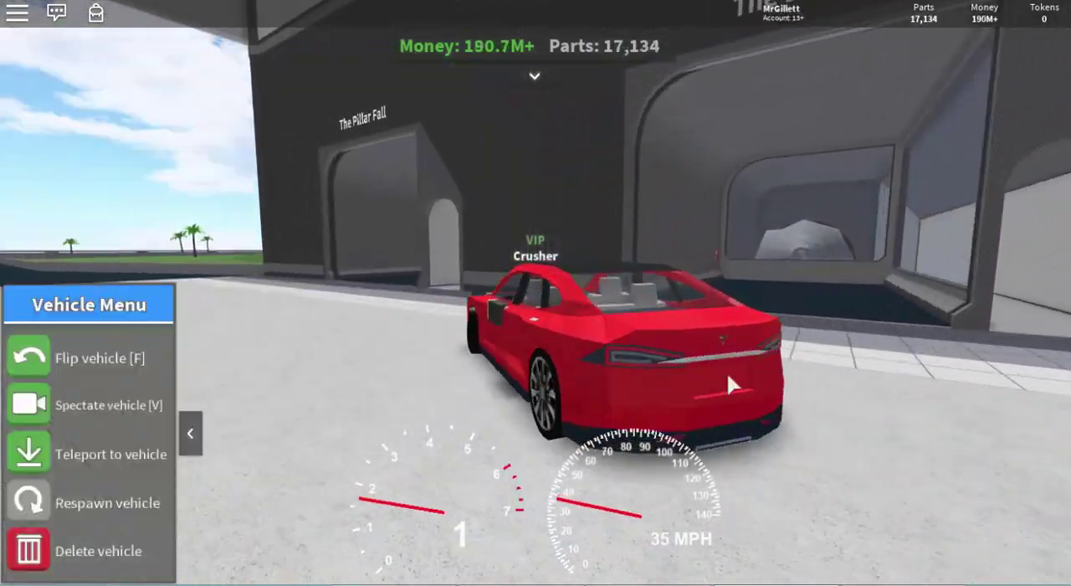
key("w")
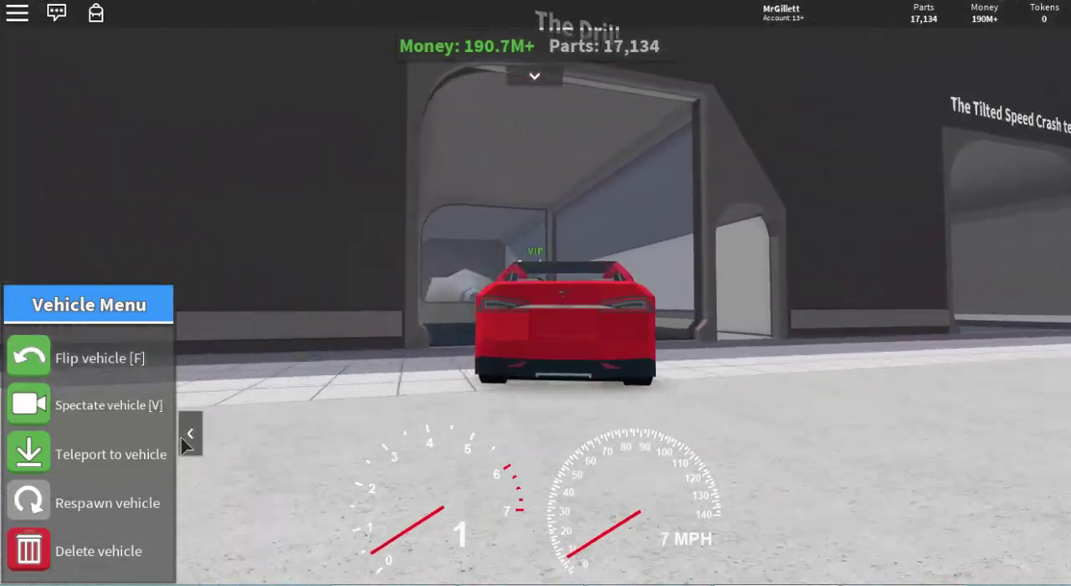
left_click(188, 439)
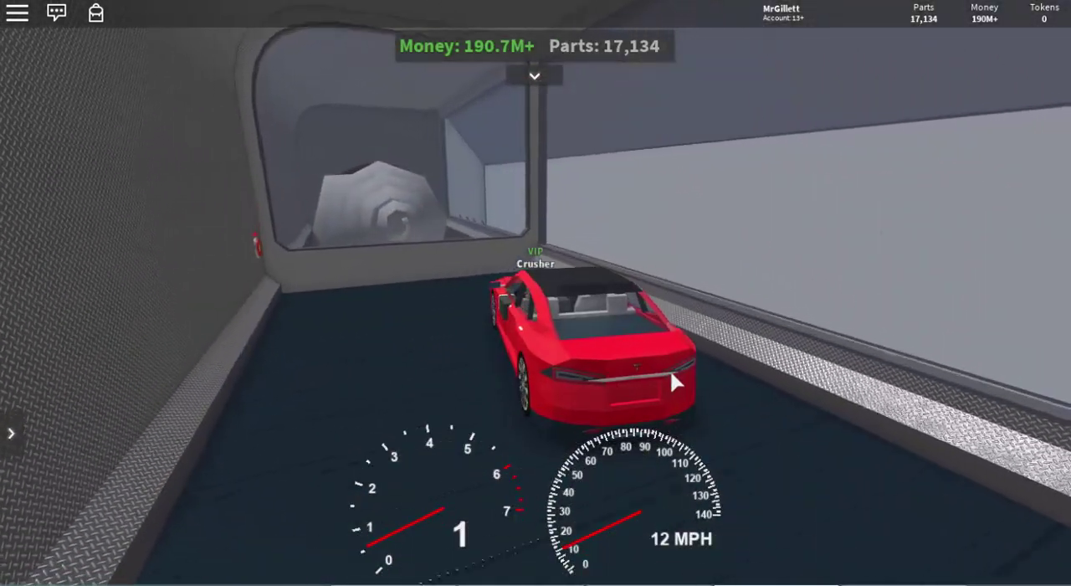
key("space")
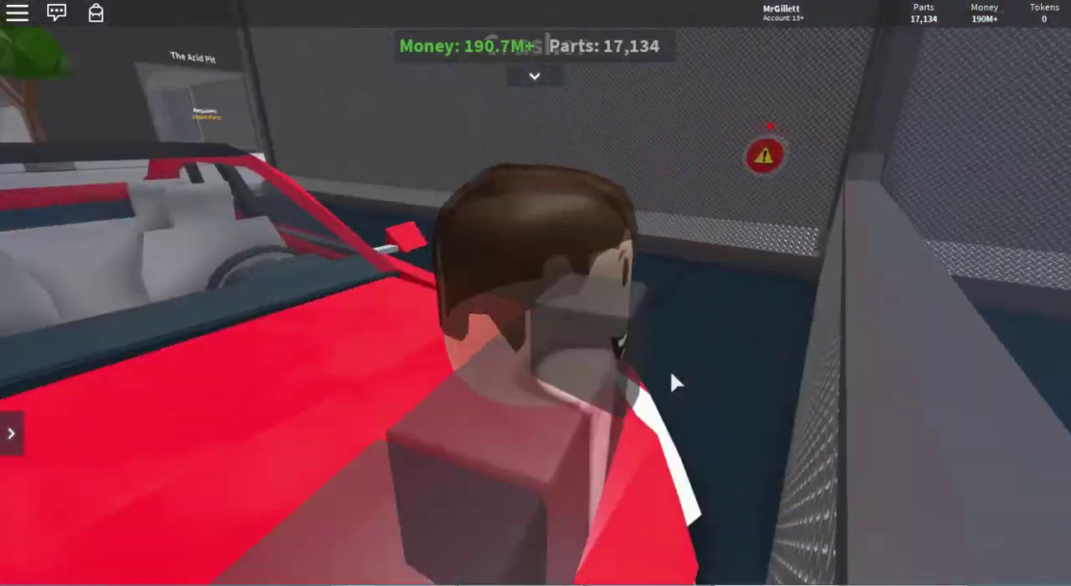
scroll(675, 382, "up", 5)
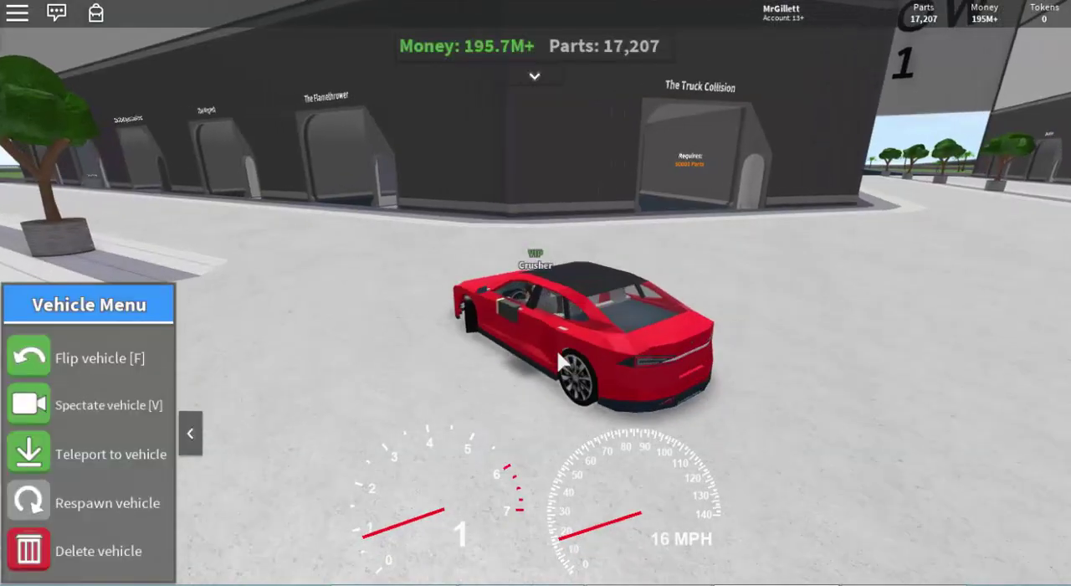
Drive the red car past the lasers building and Pillar Crusher toward The Spike Pit.
key("w")
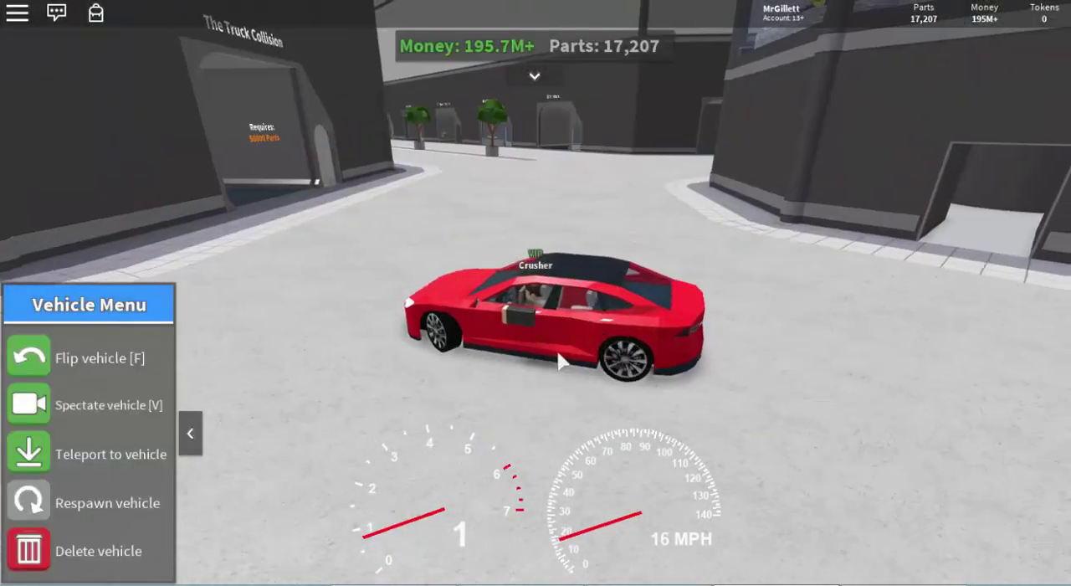
key("a")
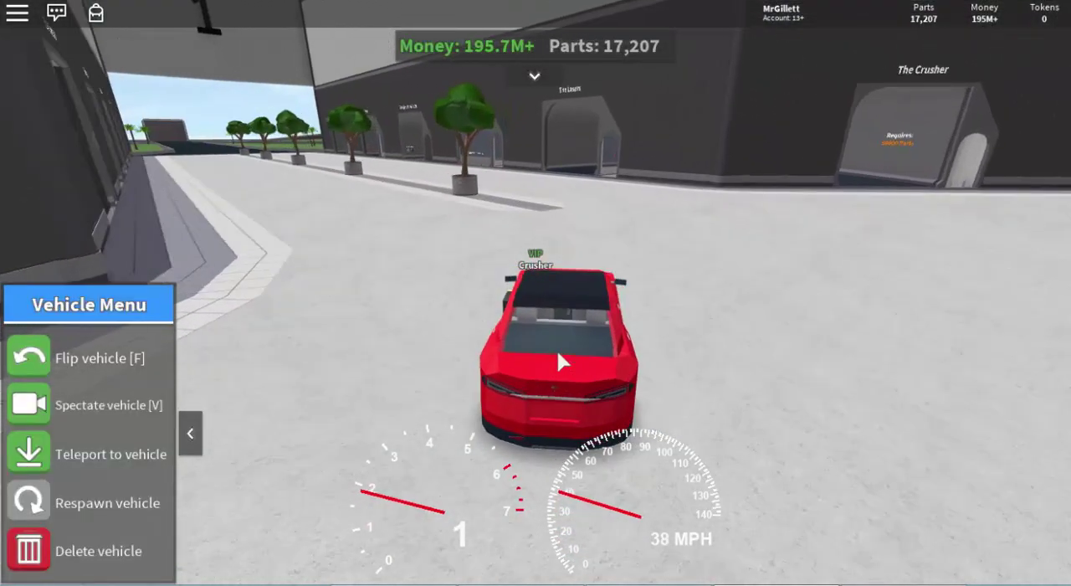
key("a")
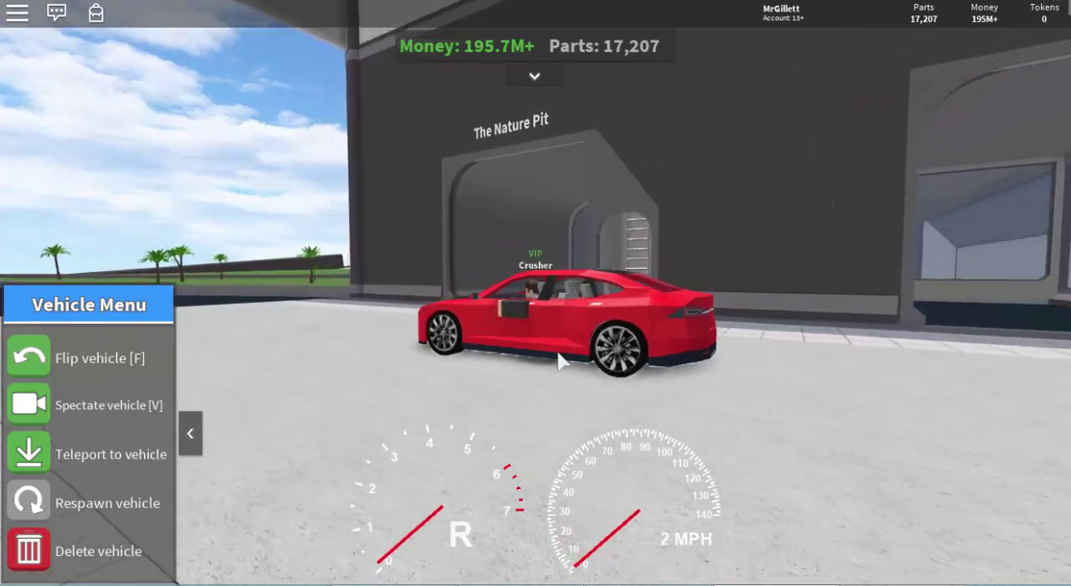
key("w")
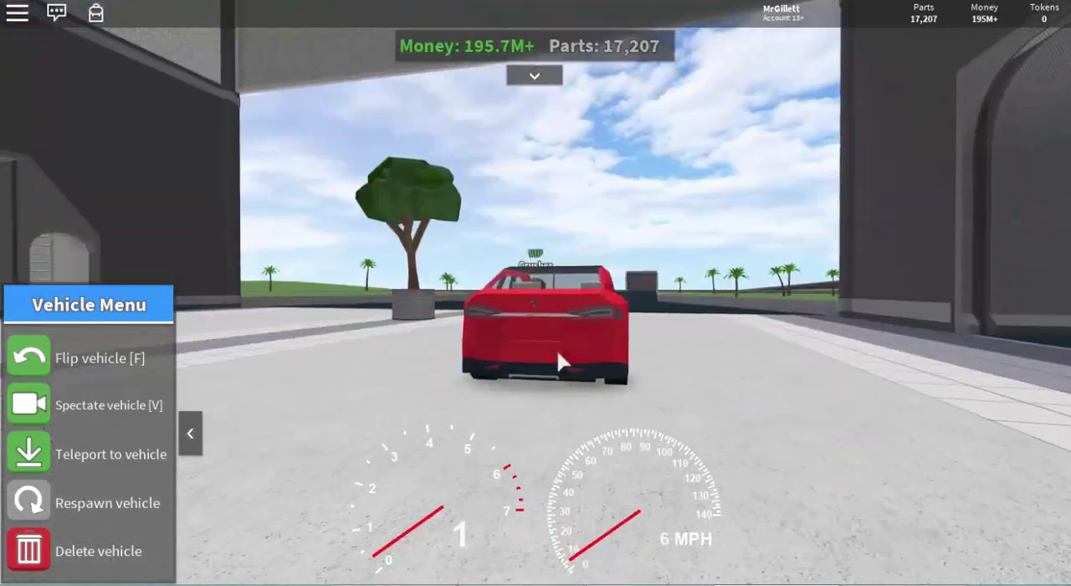
key("a")
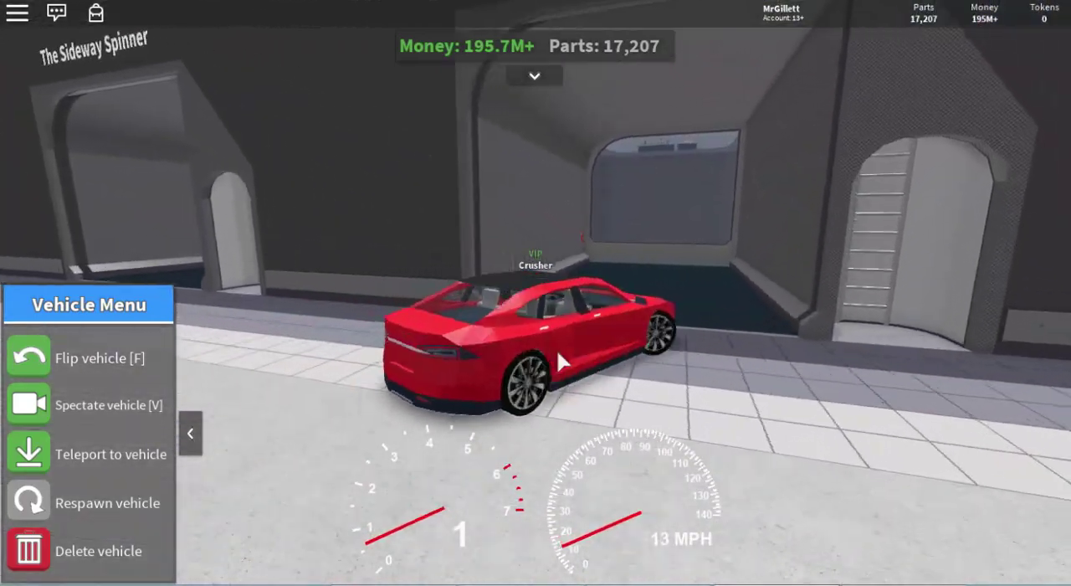
Reverse and maneuver the red car into The Sideway Spinner's garage bay.
key("s")
key("s")
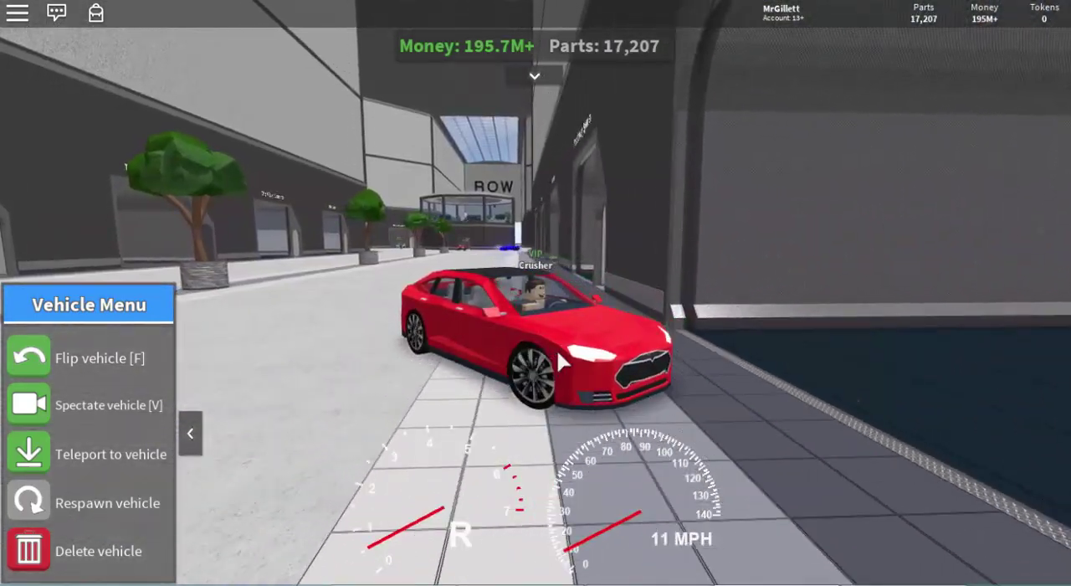
key("w")
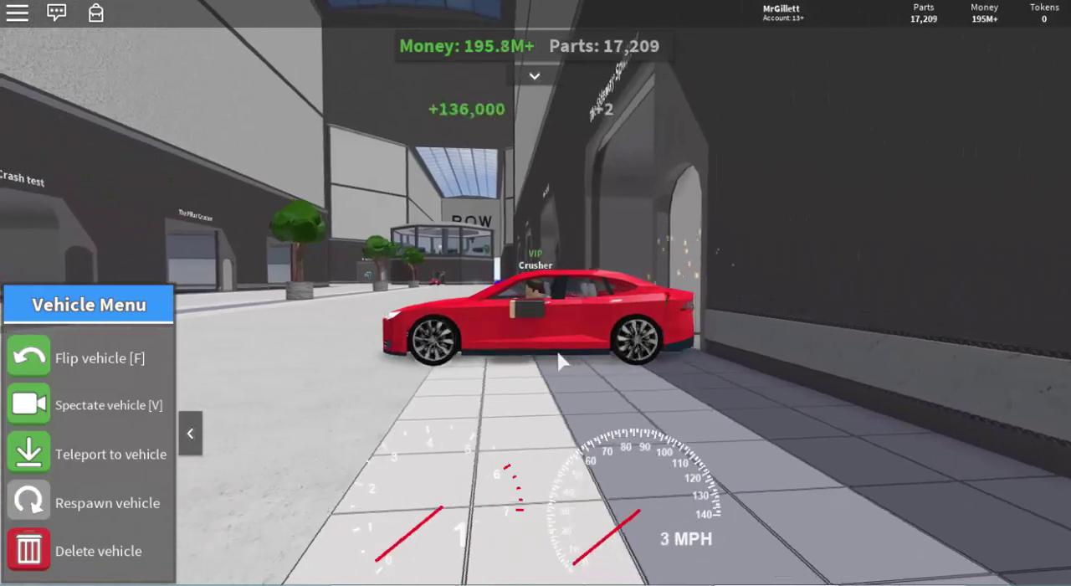
key("w")
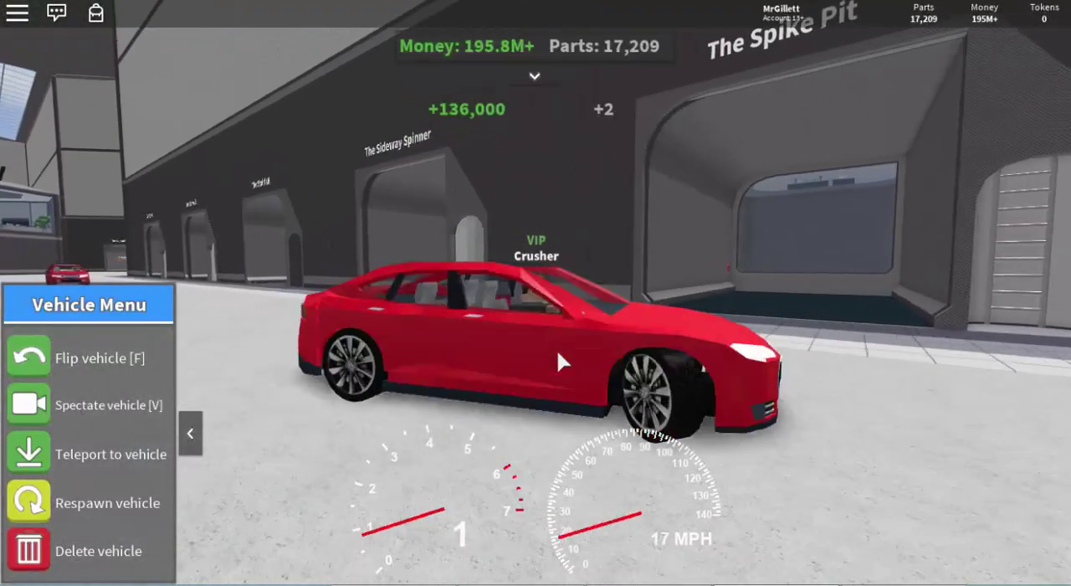
key("s")
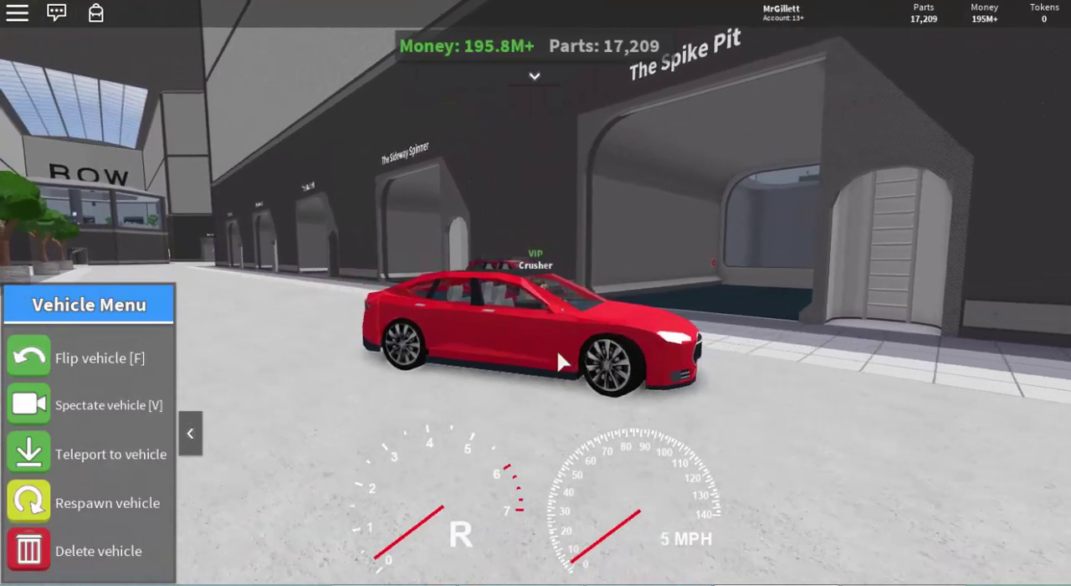
key("w")
key("a")
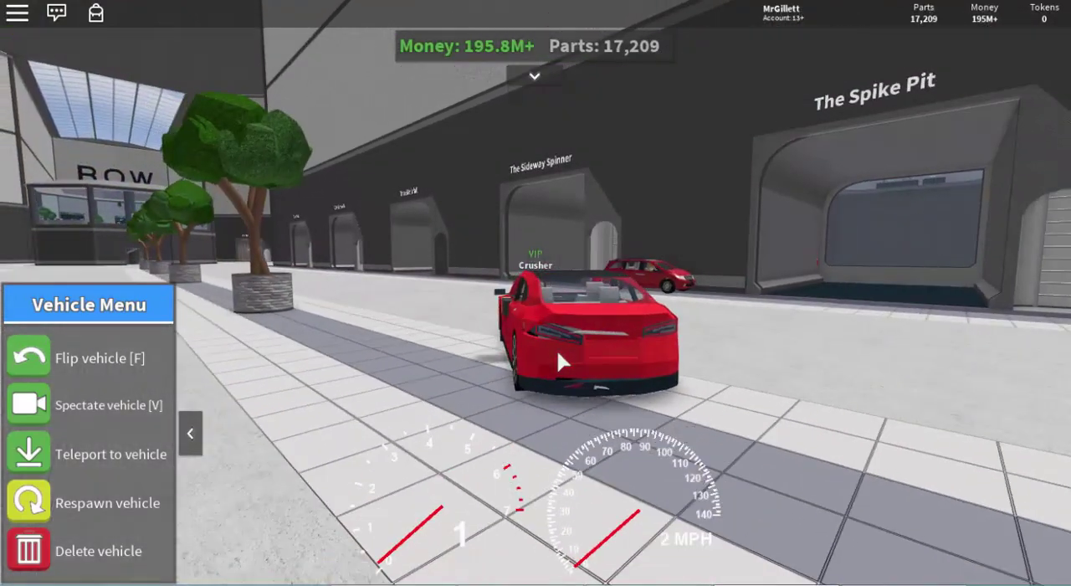
key("a")
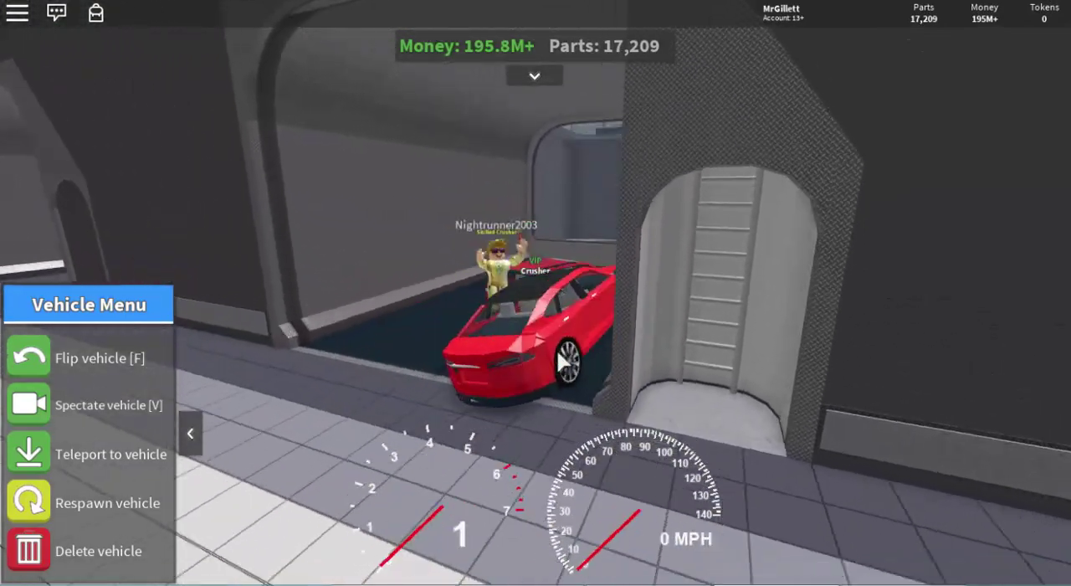
Leave the red car parked inside The Sideway Spinner bay.
key("w")
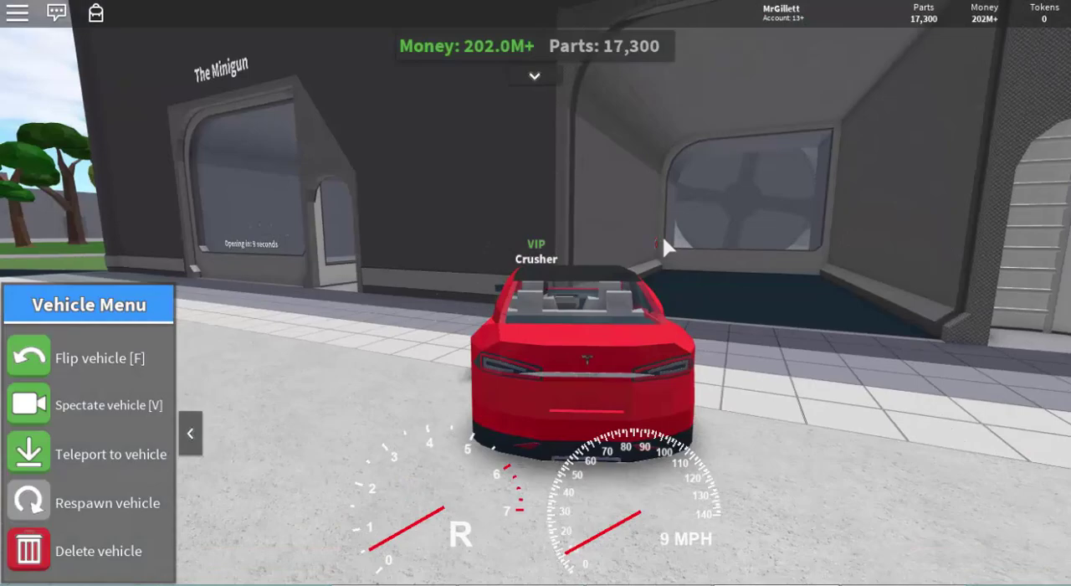
Drive the fresh red car into The Minigun bay.
key("w")
key("w")
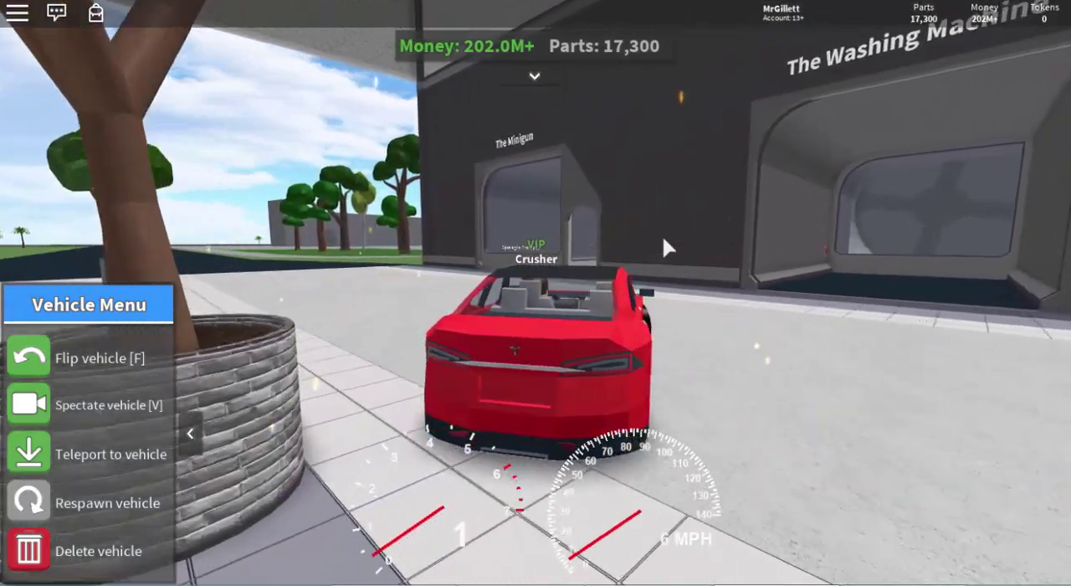
key("w")
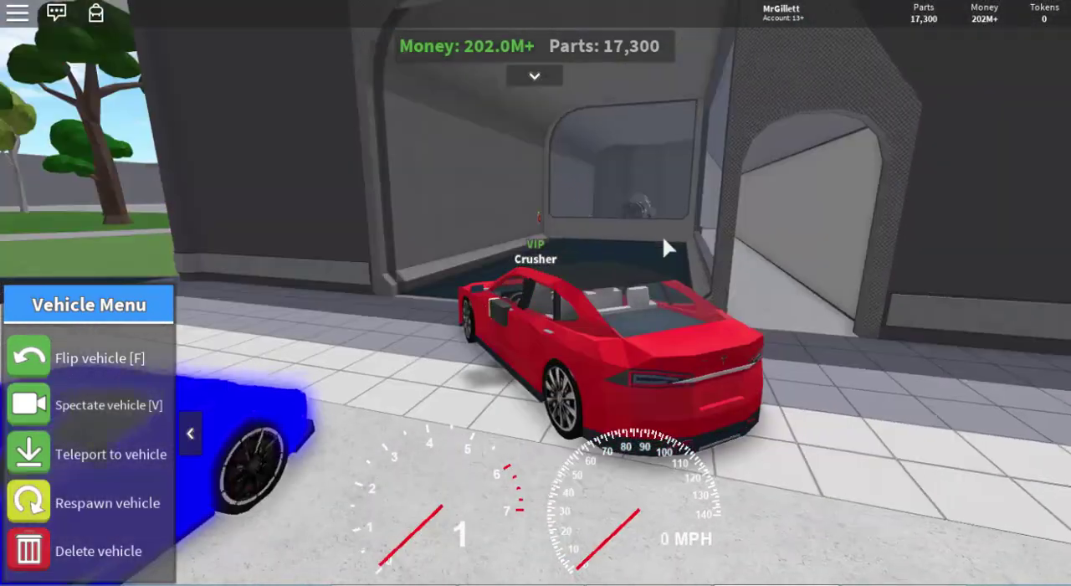
key("w")
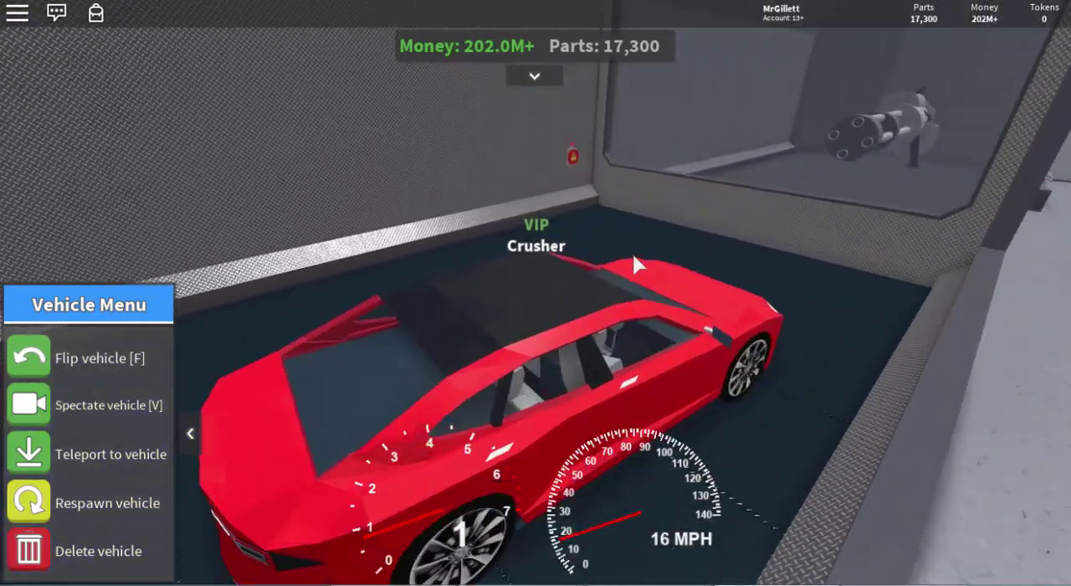
Exit the red car, hit the red wall button to start The Minigun, and walk out.
key("space")
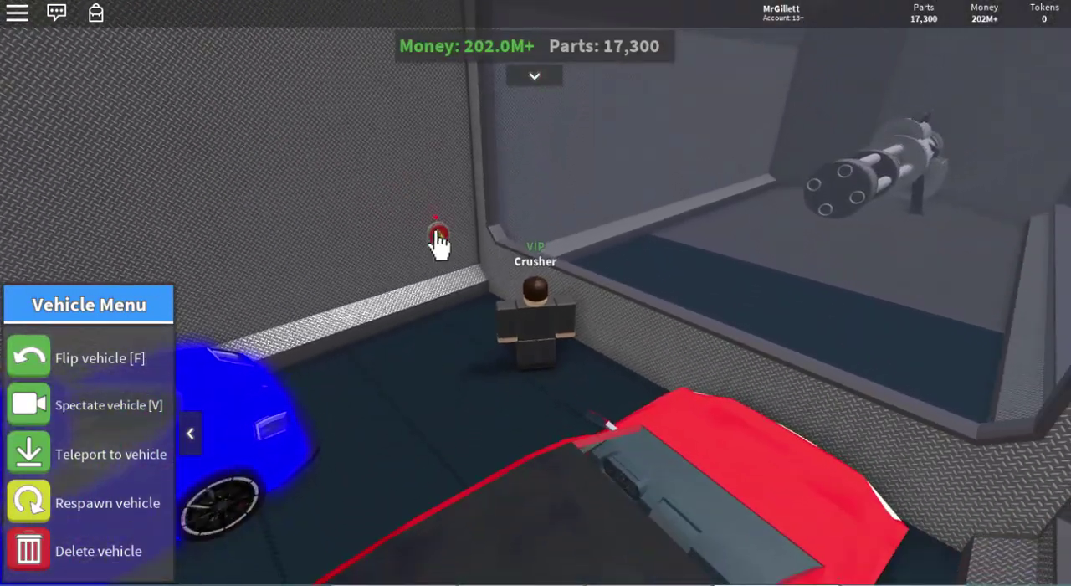
left_click(438, 238)
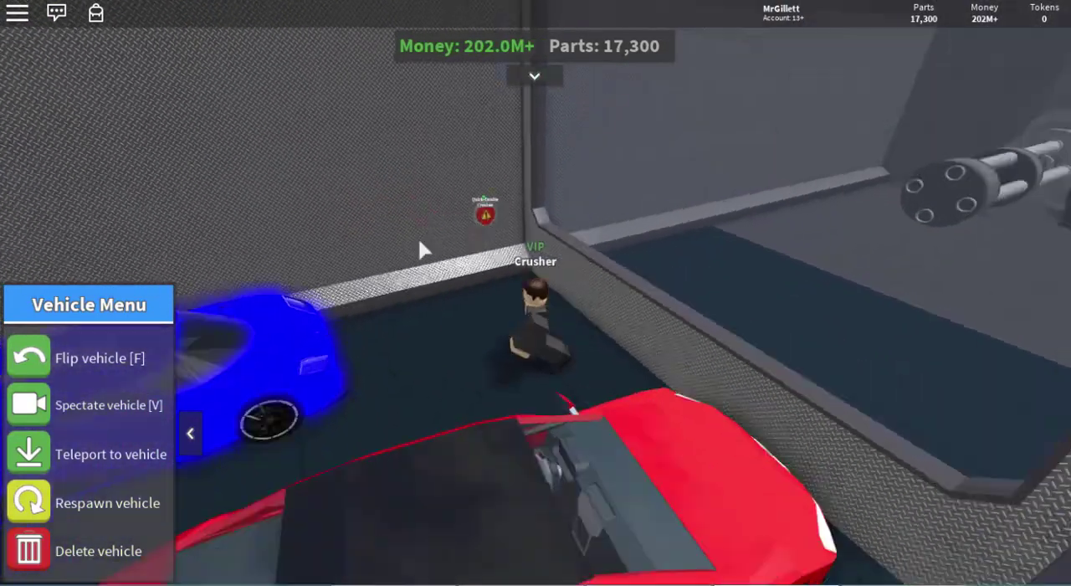
key("w")
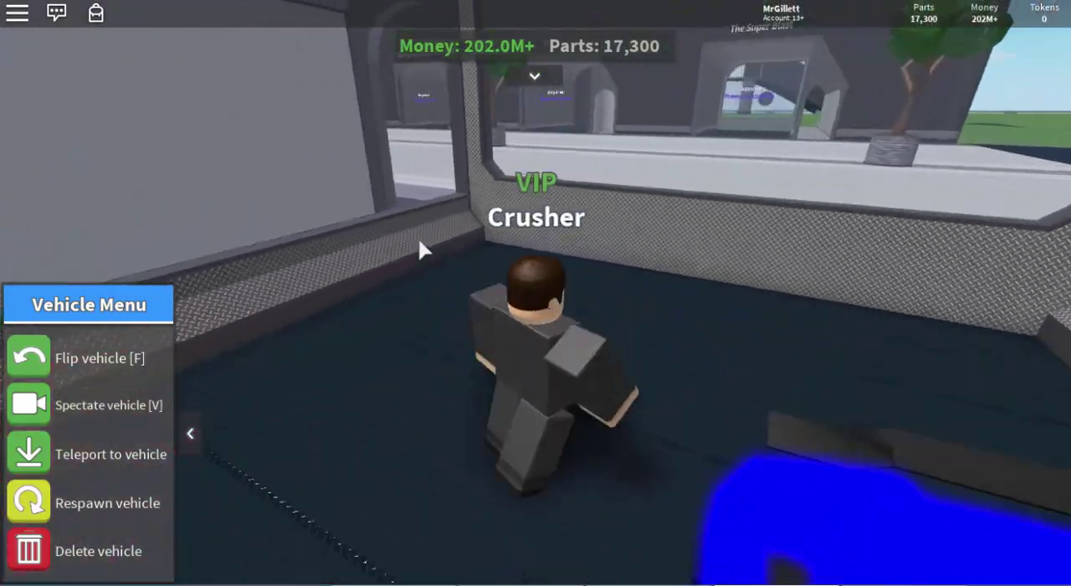
scroll(417, 237, "up", 5)
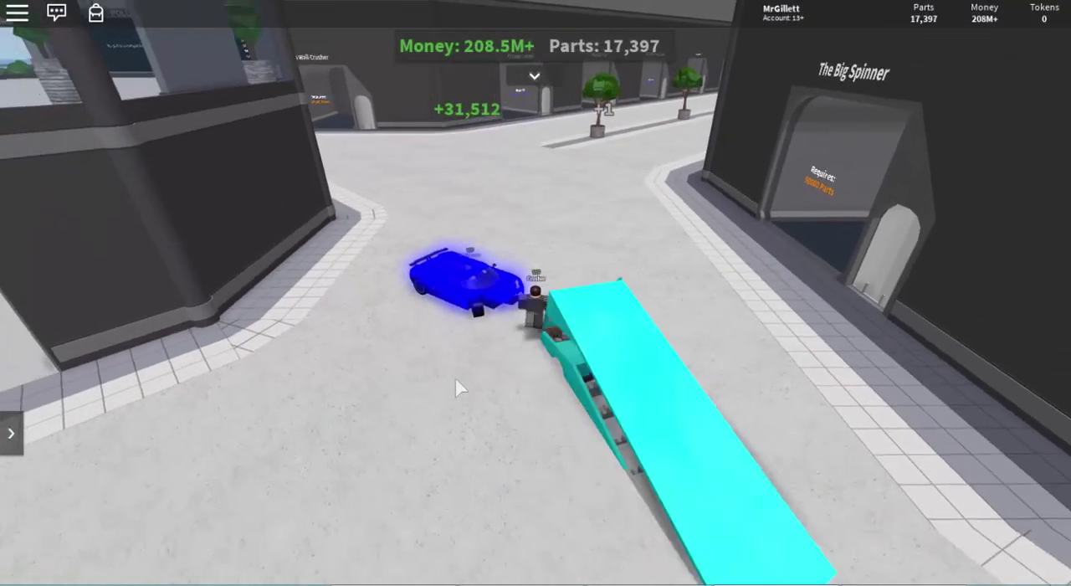
Walk around the tilted cyan bus, climb onto it, then step off.
key("s")
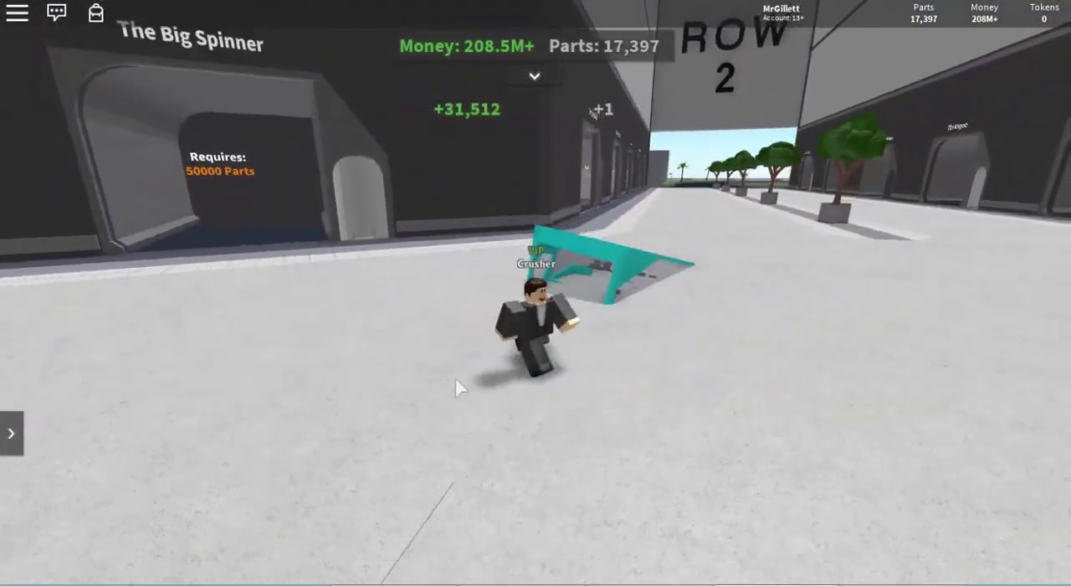
key("w")
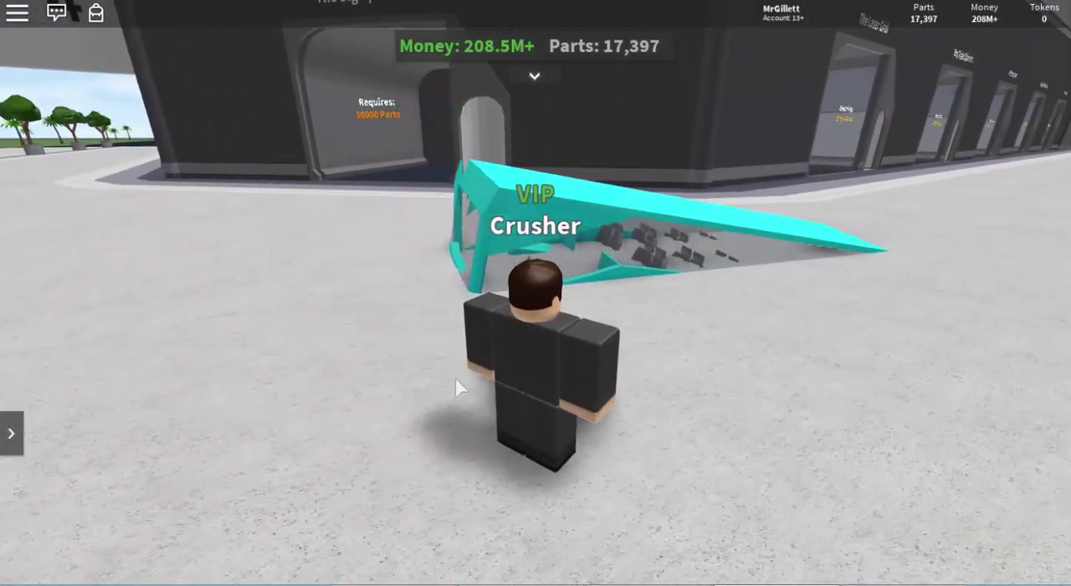
key("a")
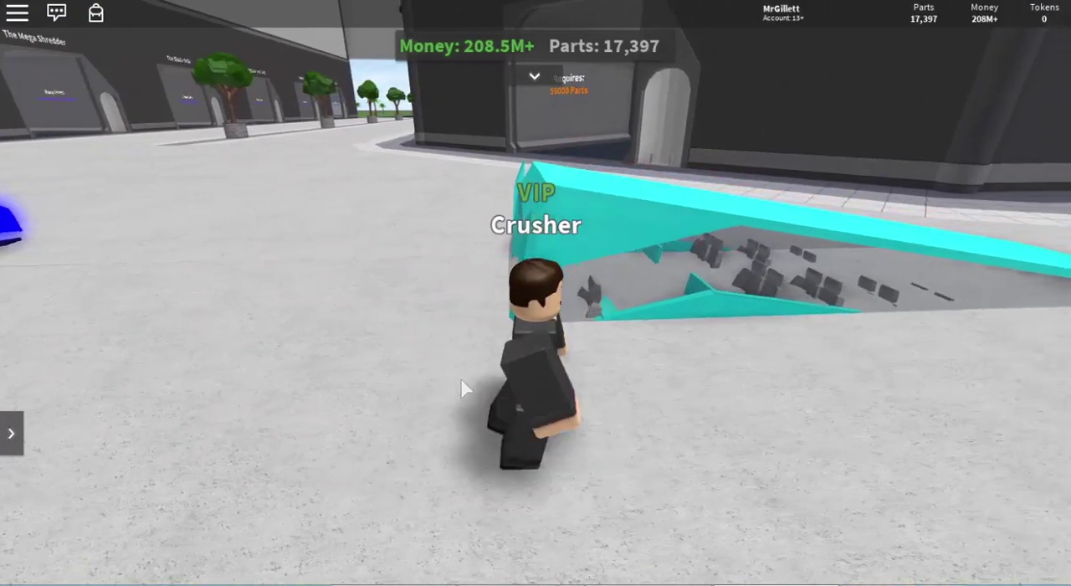
key("s")
key("d")
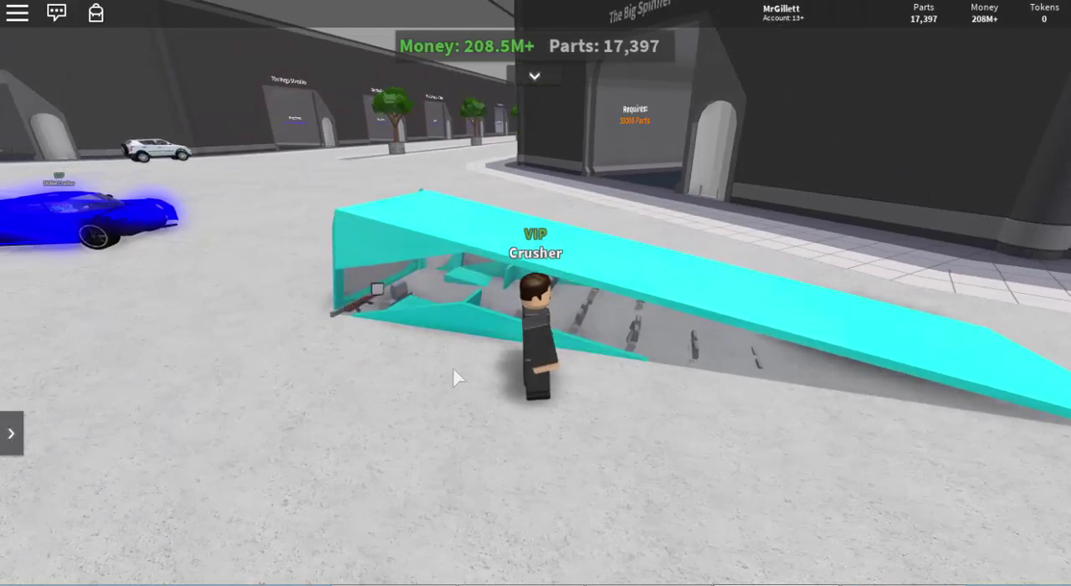
key("w")
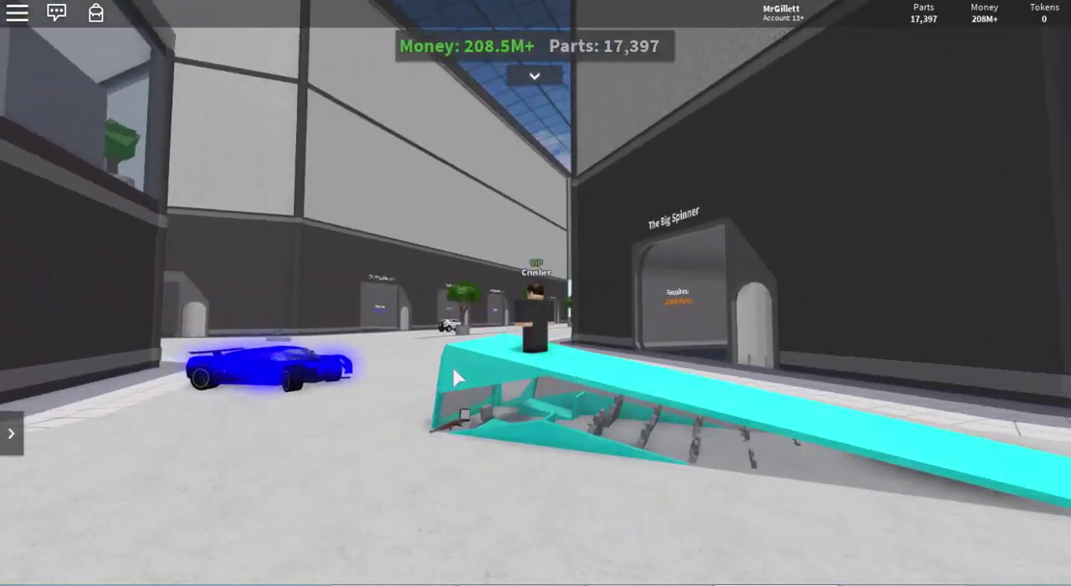
key("w")
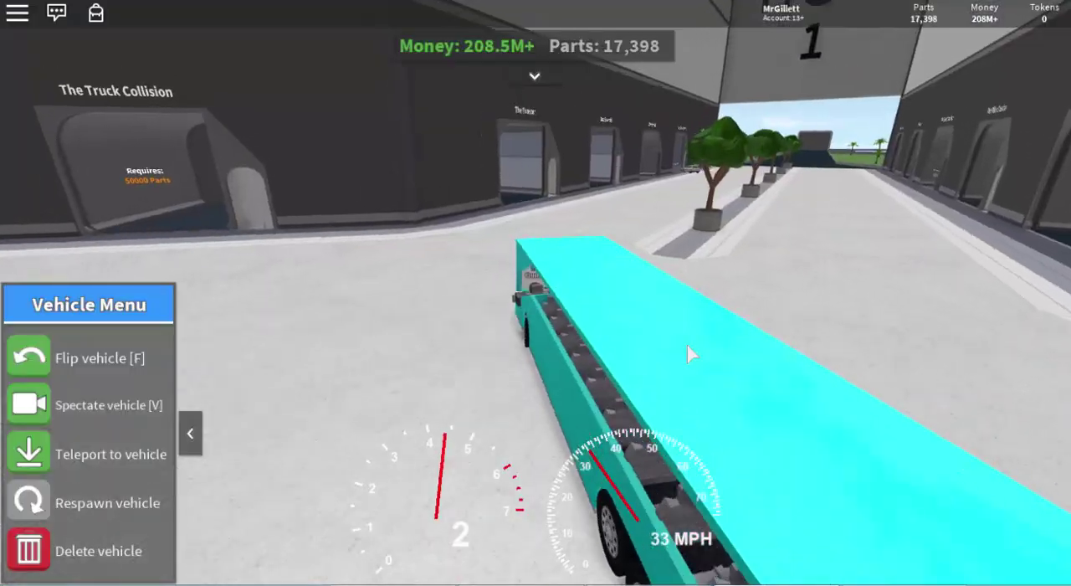
Back the cyan bus into the roller crusher, then walk the viewing corridor to the console.
key("a")
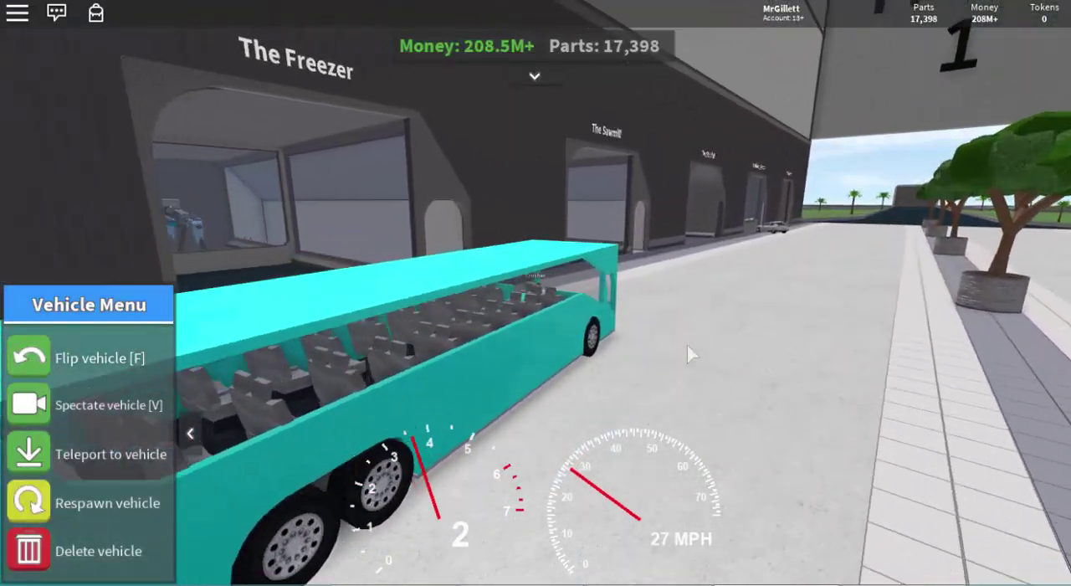
key("s")
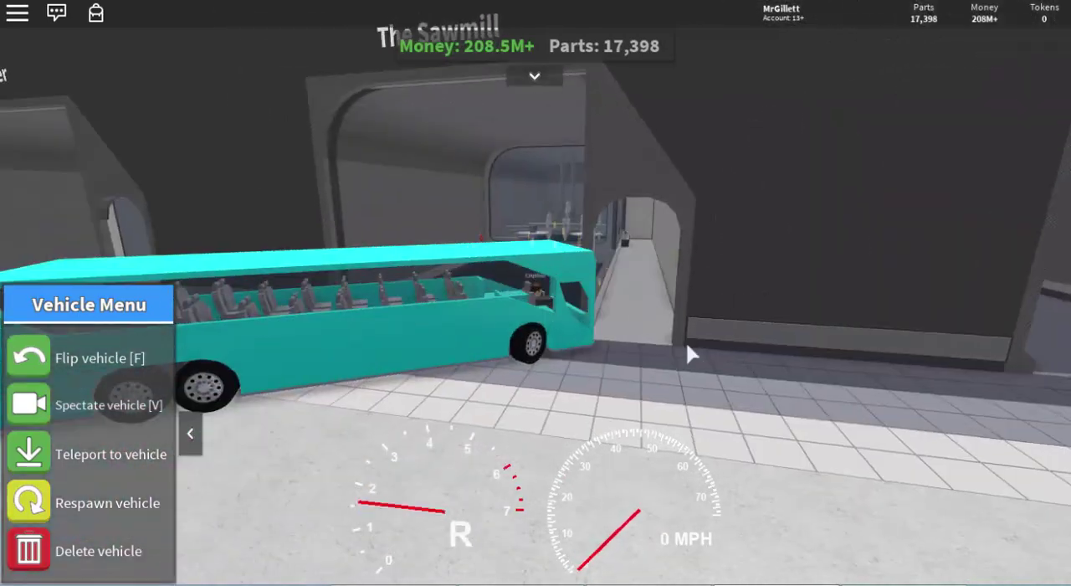
key("w")
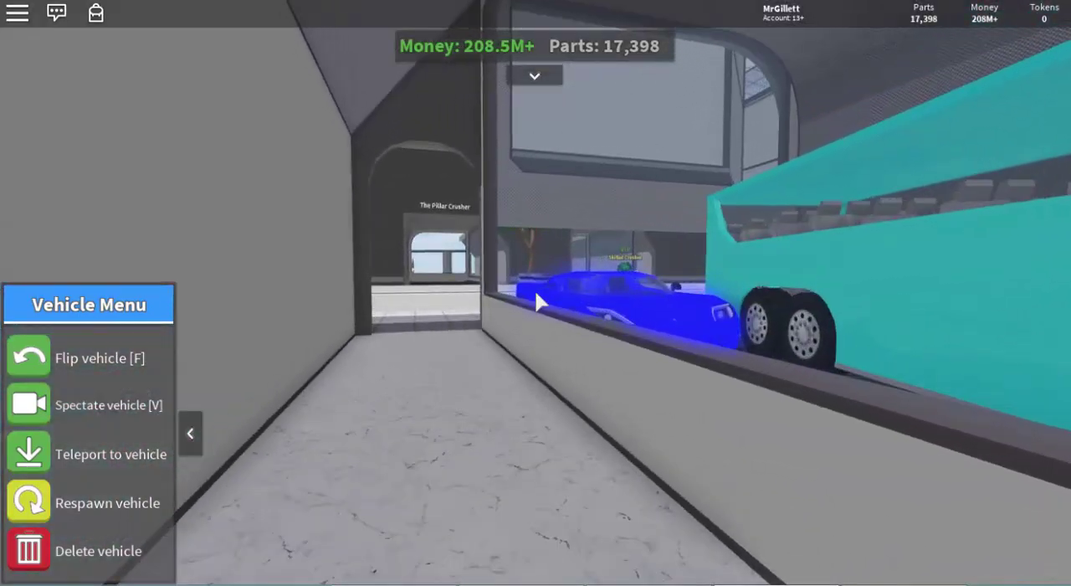
key("w")
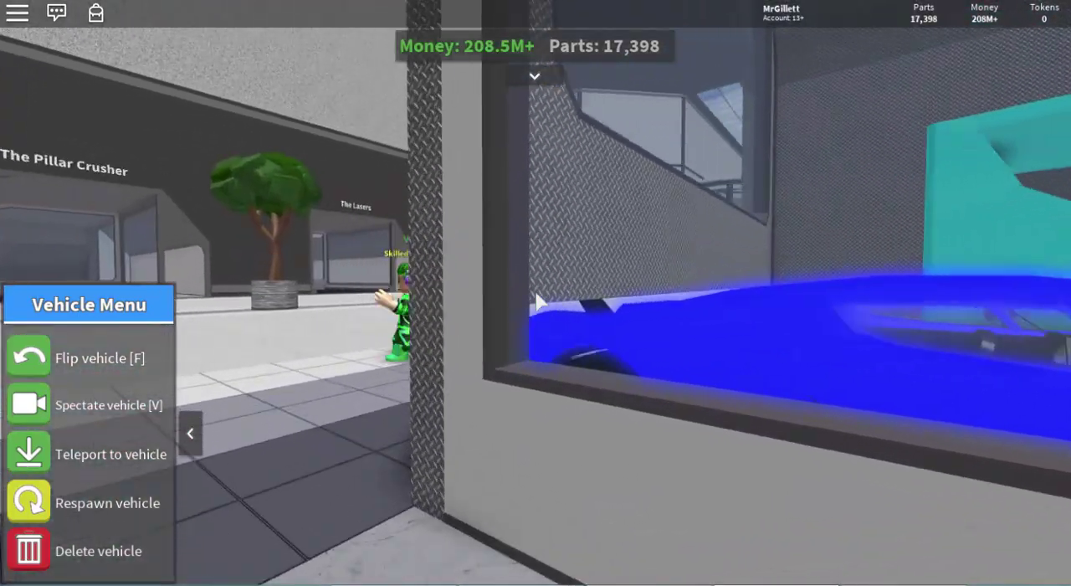
key("a")
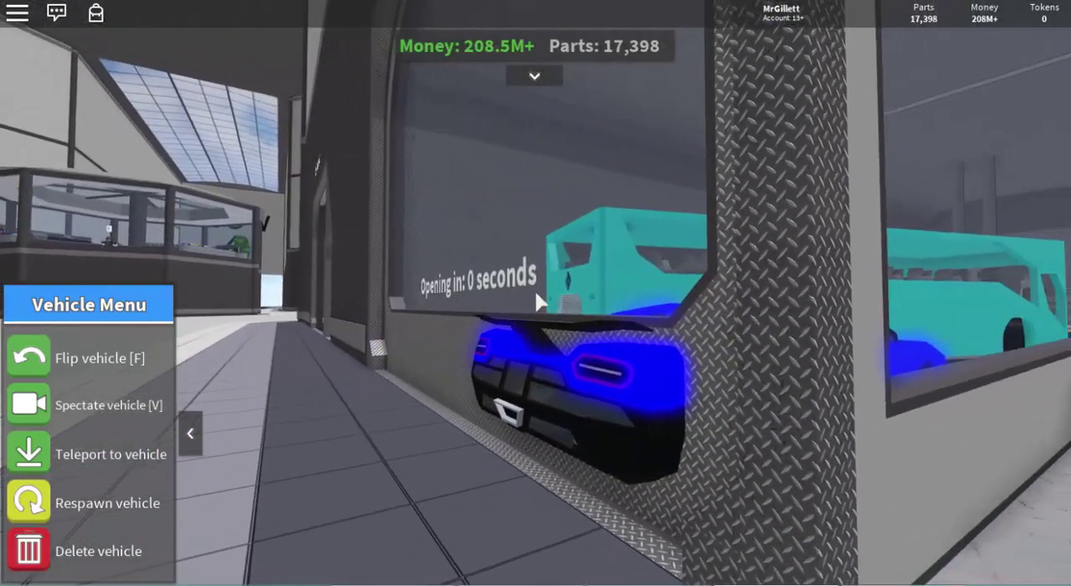
key("w")
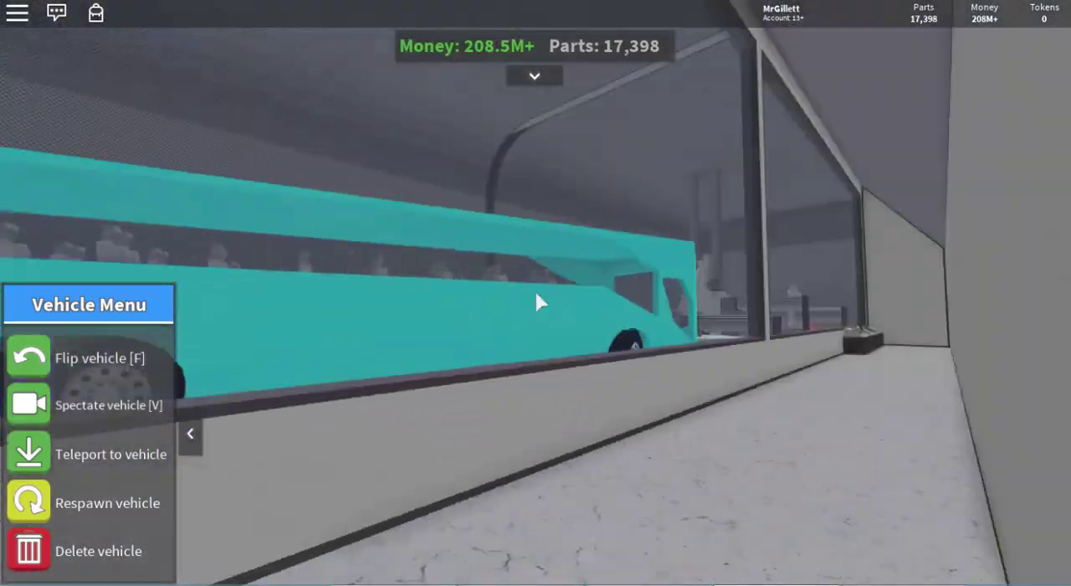
key("w")
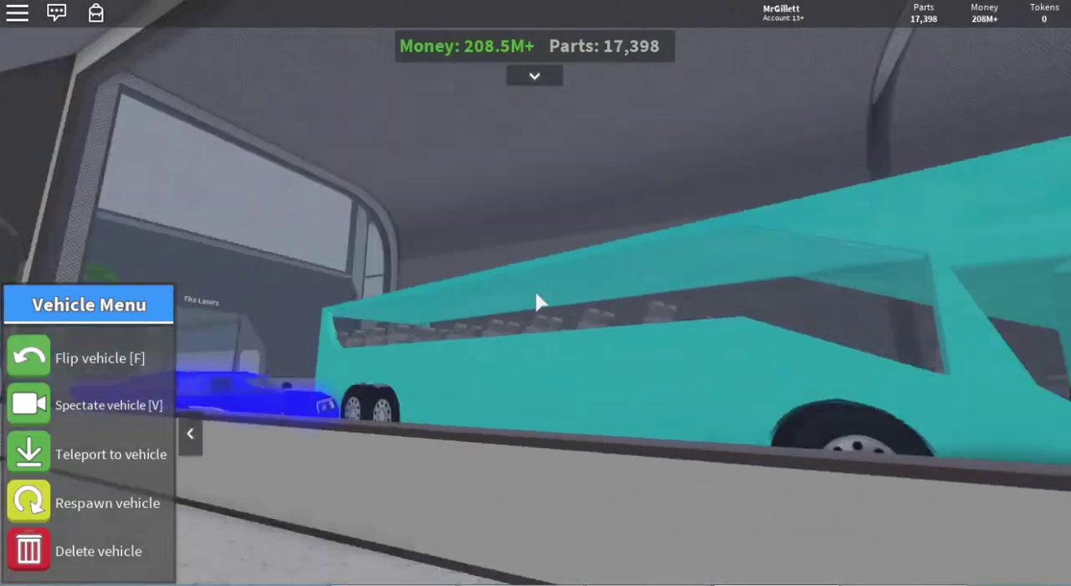
key("Left")
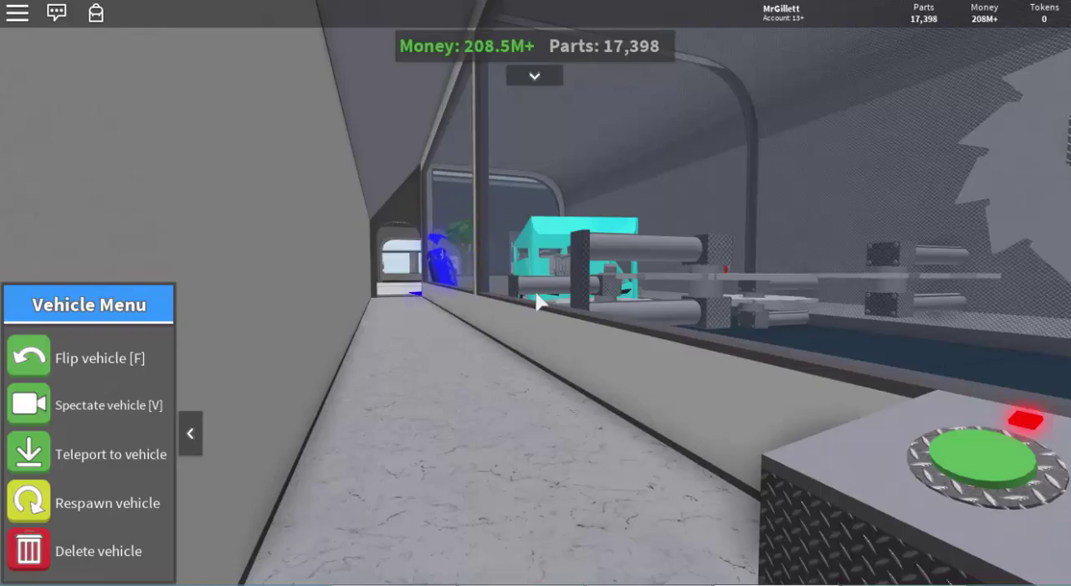
Switch on the saws at the console and watch the cyan bus get cut and crushed.
key("Right")
left_click(538, 301)
key("Left")
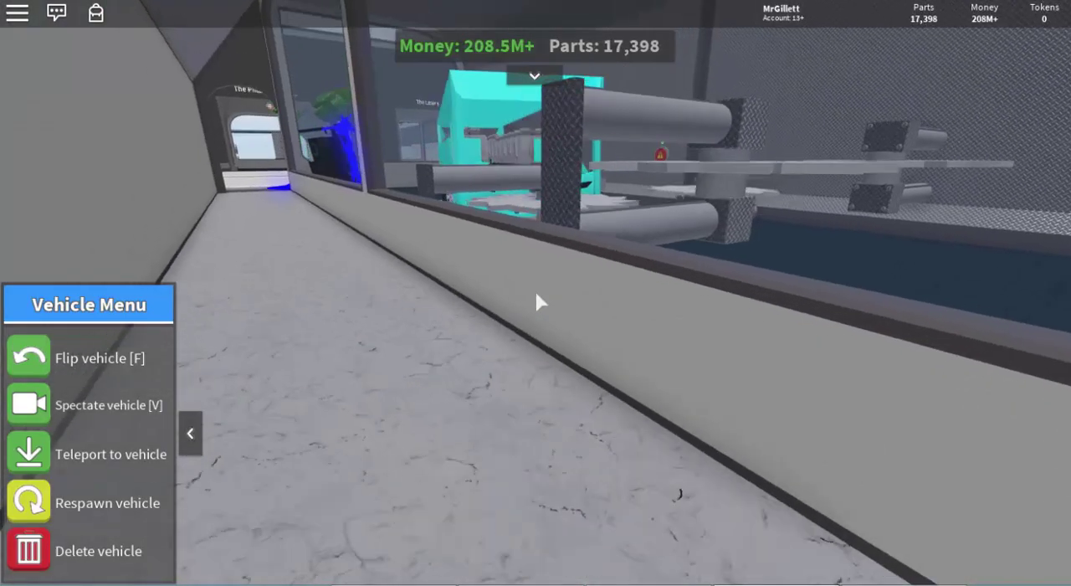
key("Right")
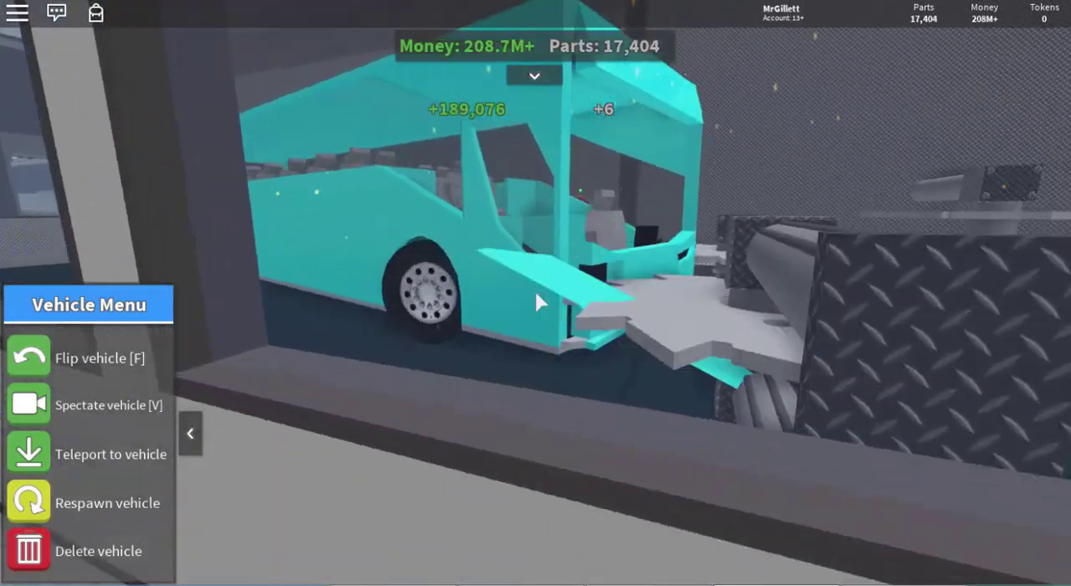
key("Right")
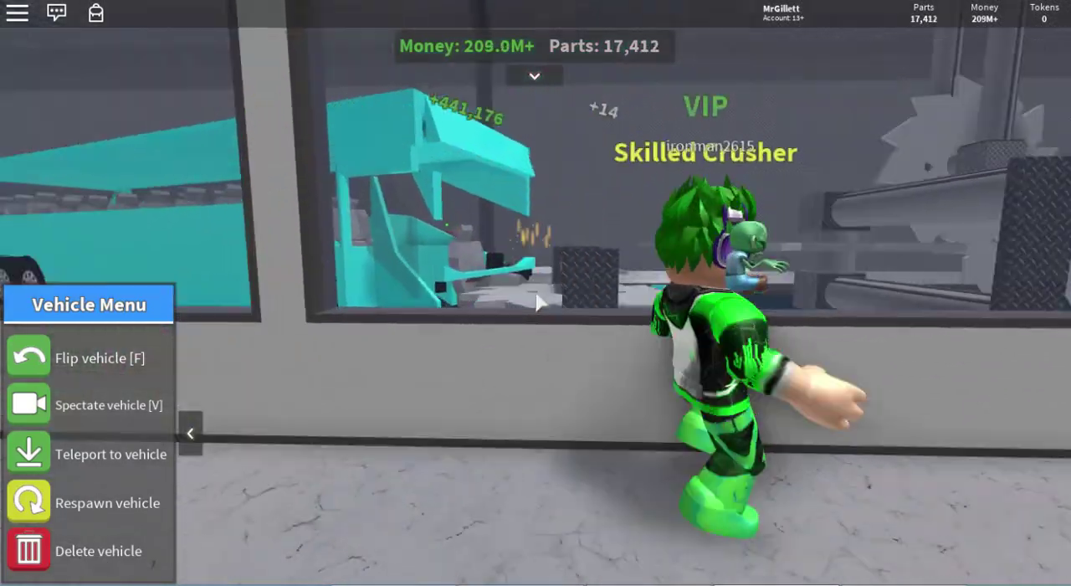
key("Left")
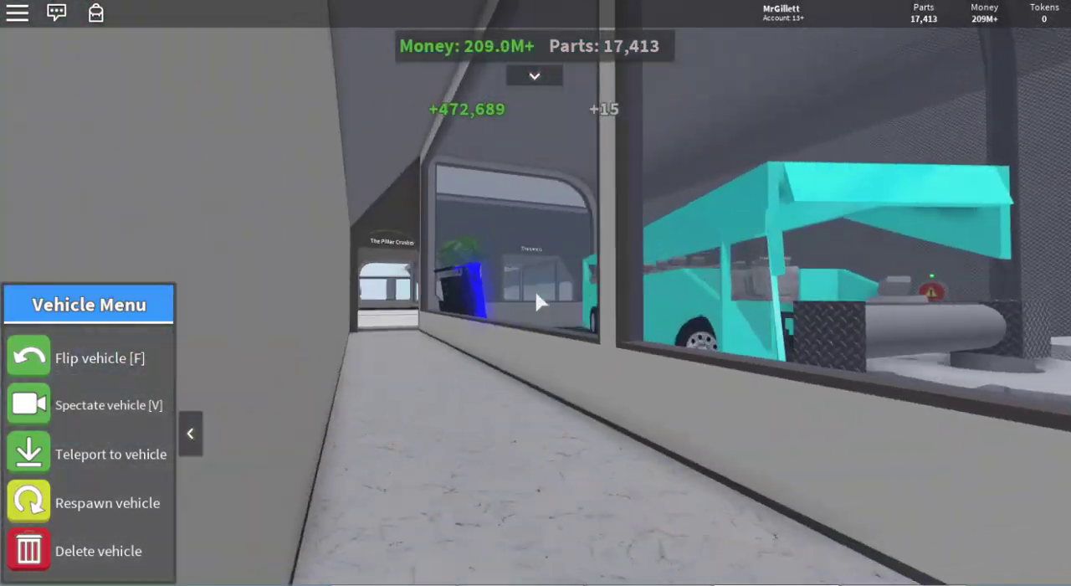
key("Right")
key("Left")
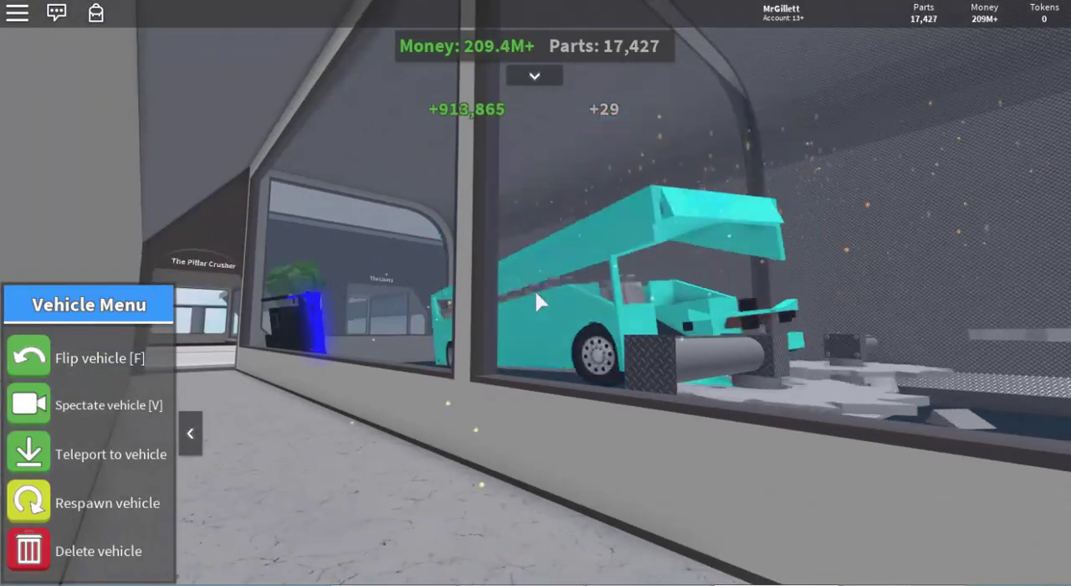
key("Right")
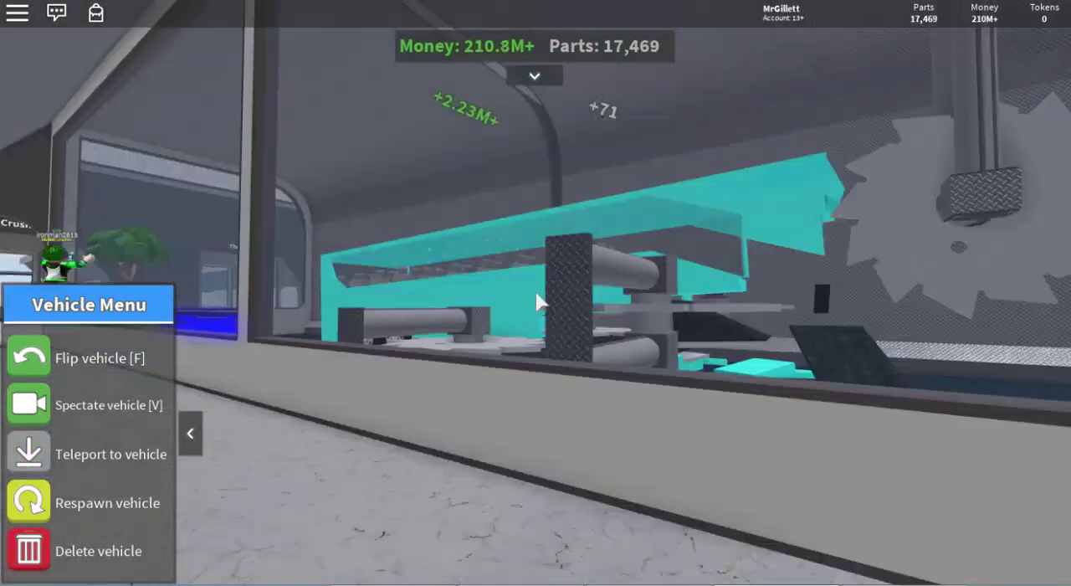
key("Right")
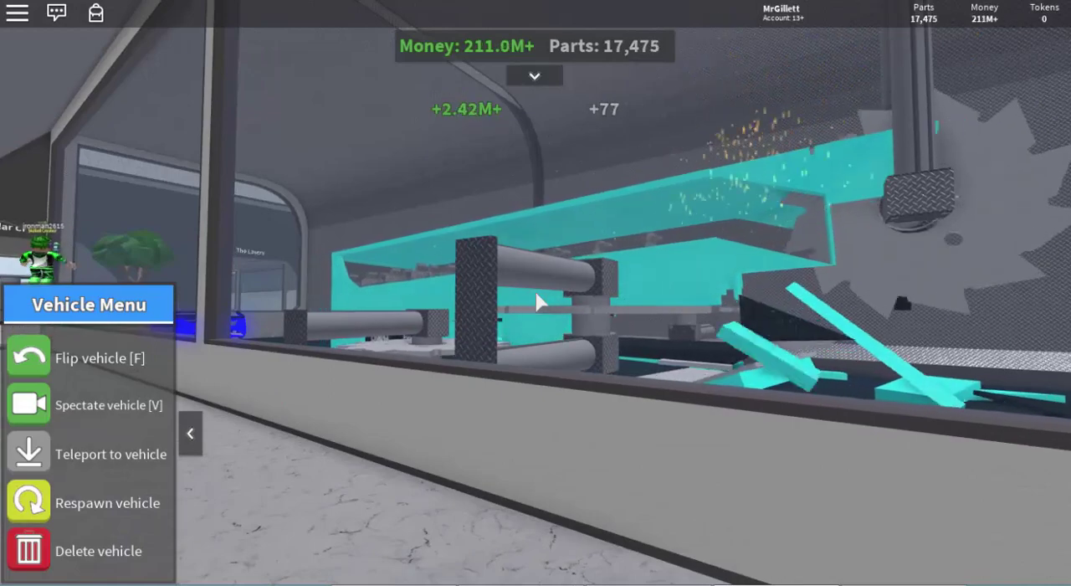
key("Right")
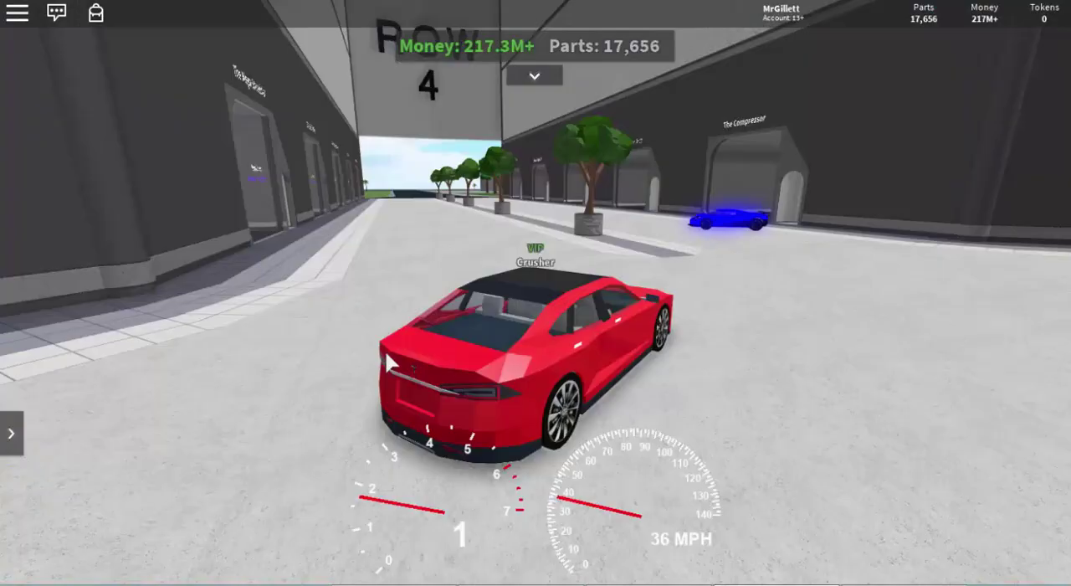
Pull the red car into the Row 4 garage bay, stop, and get out.
key("d")
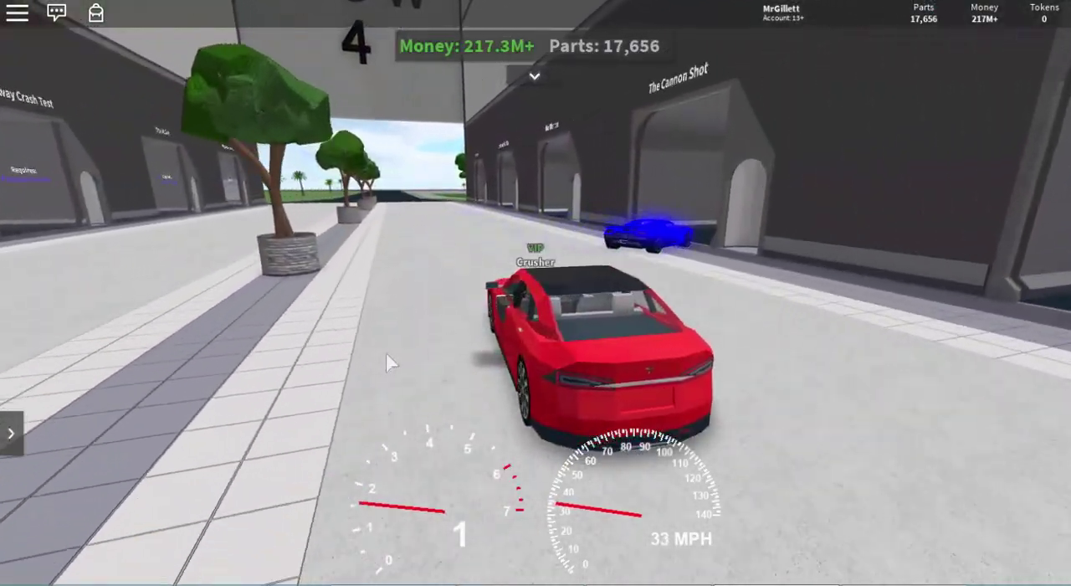
key("d")
key("s")
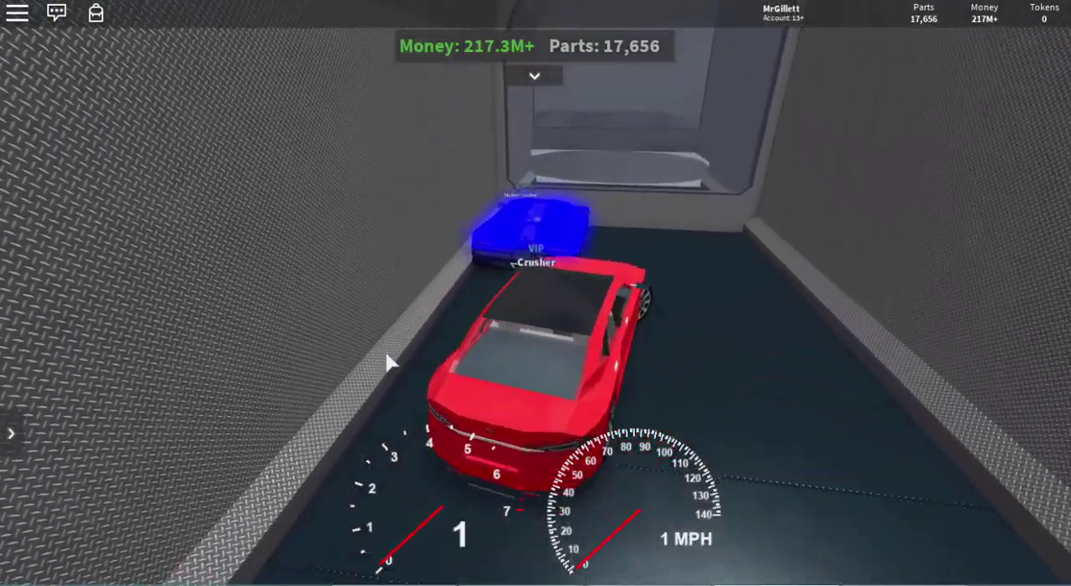
key("space")
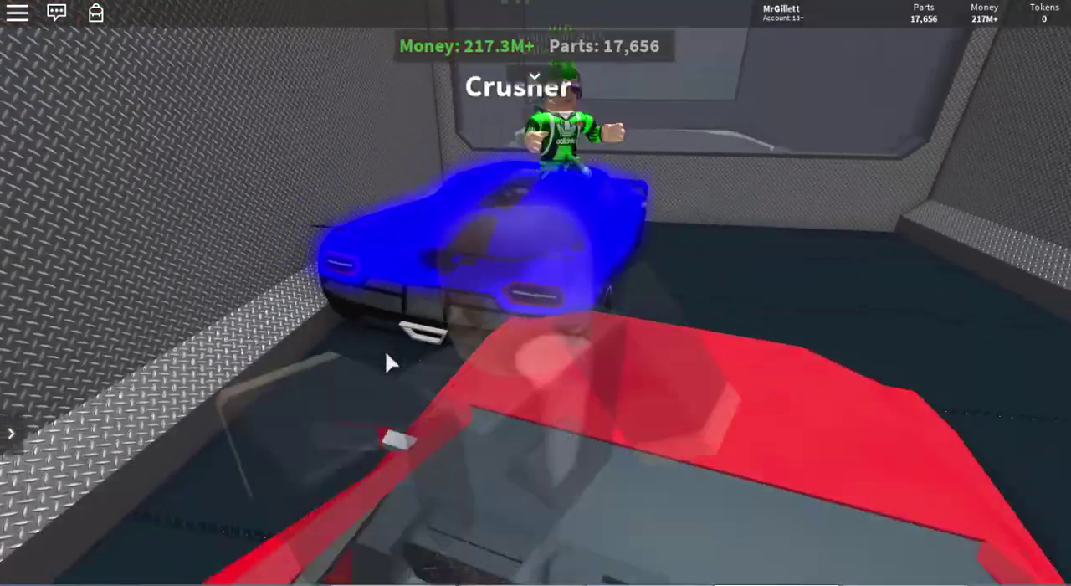
Get back into the red car, reverse to line it up, and drive into the crusher pit.
key("w")
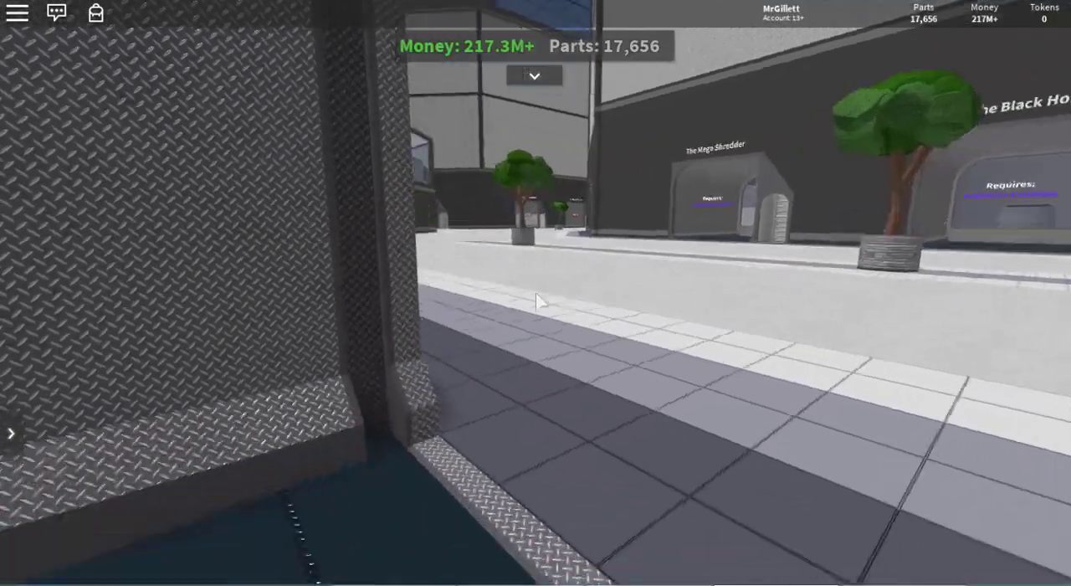
key("w")
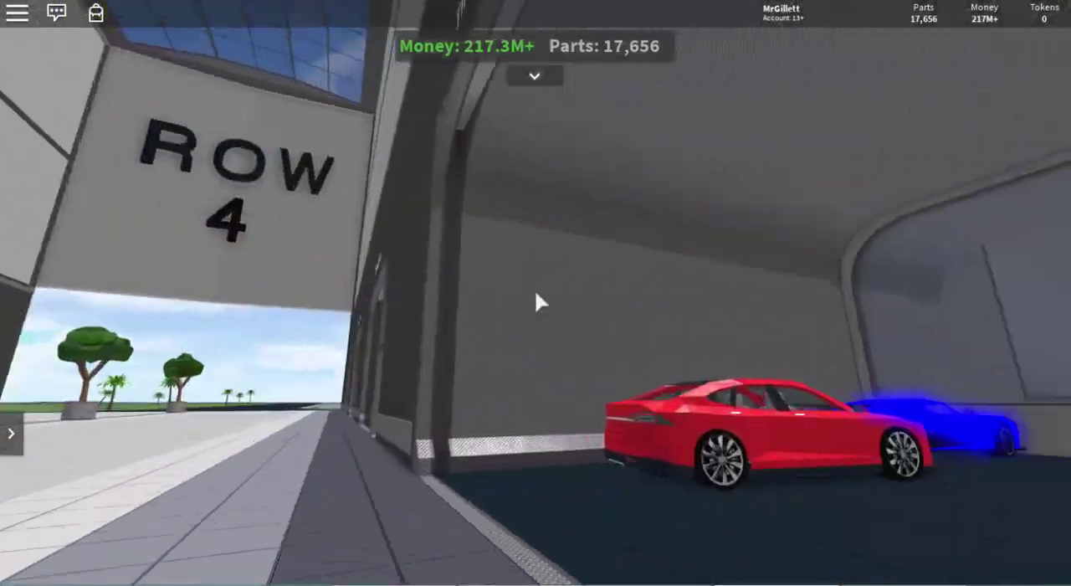
key("w")
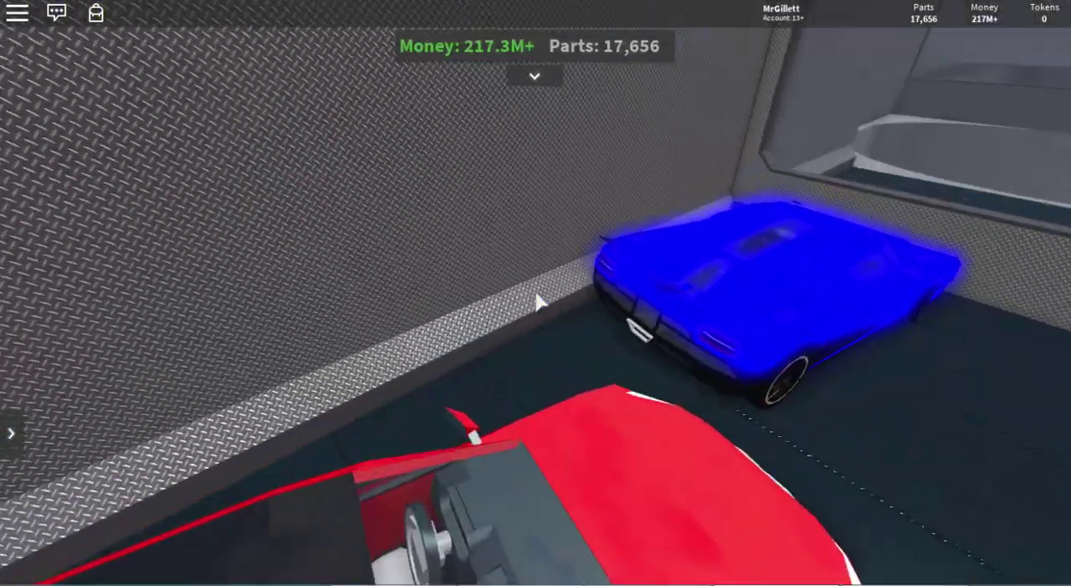
key("s")
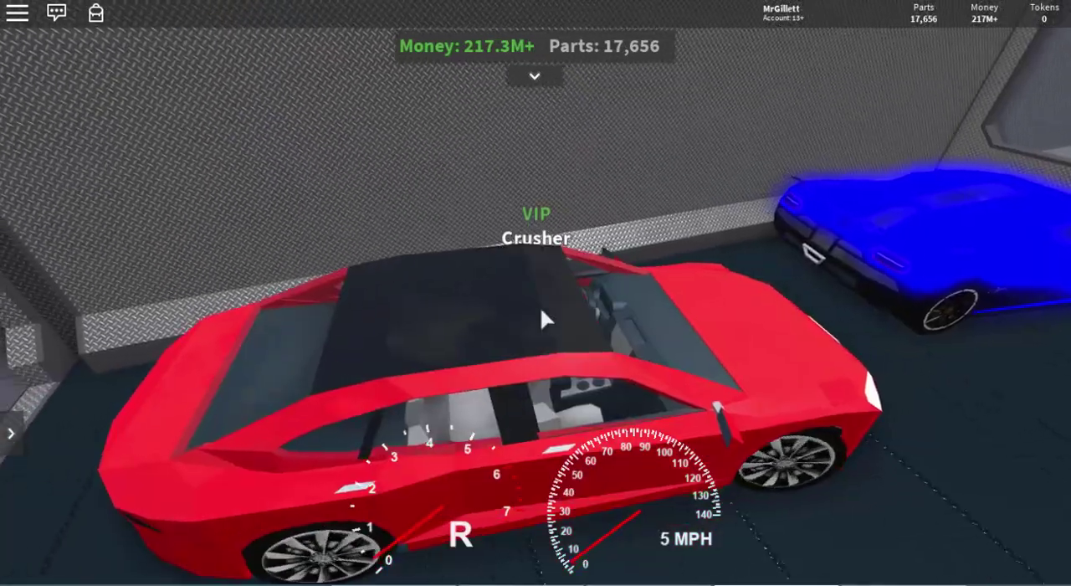
key("w")
key("s")
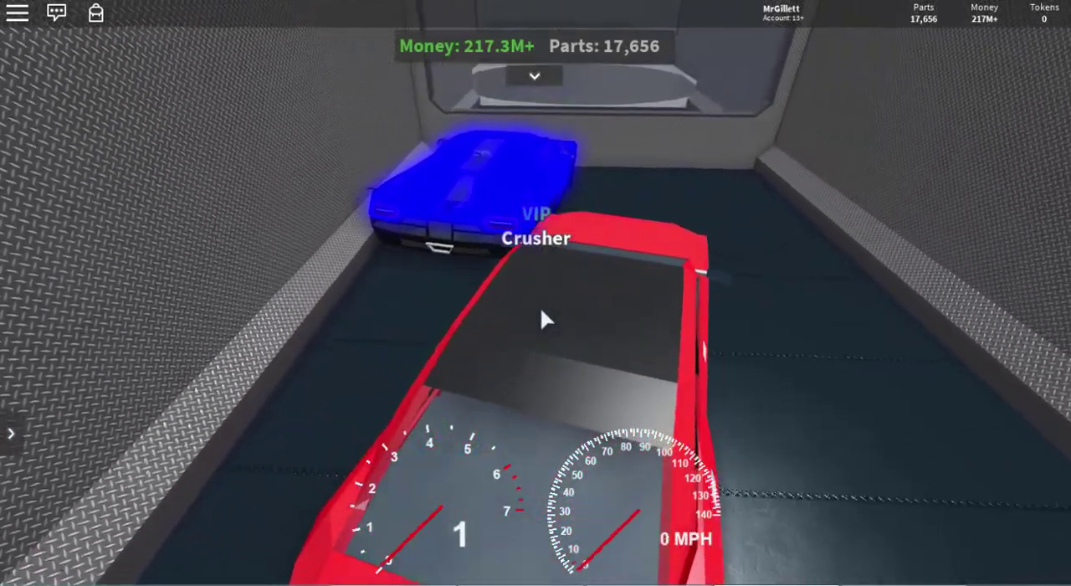
key("w")
key("w")
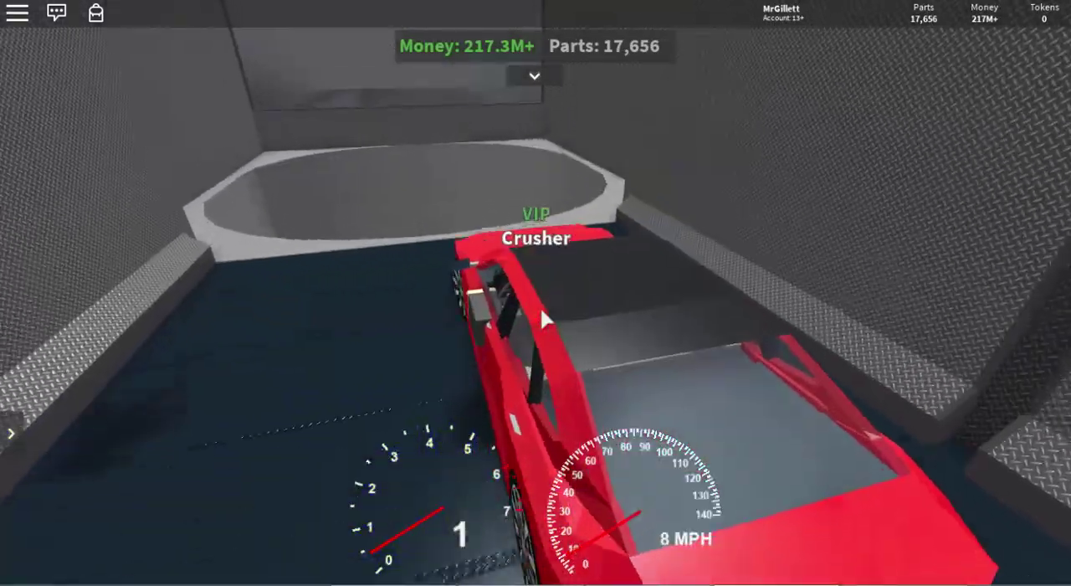
key("w")
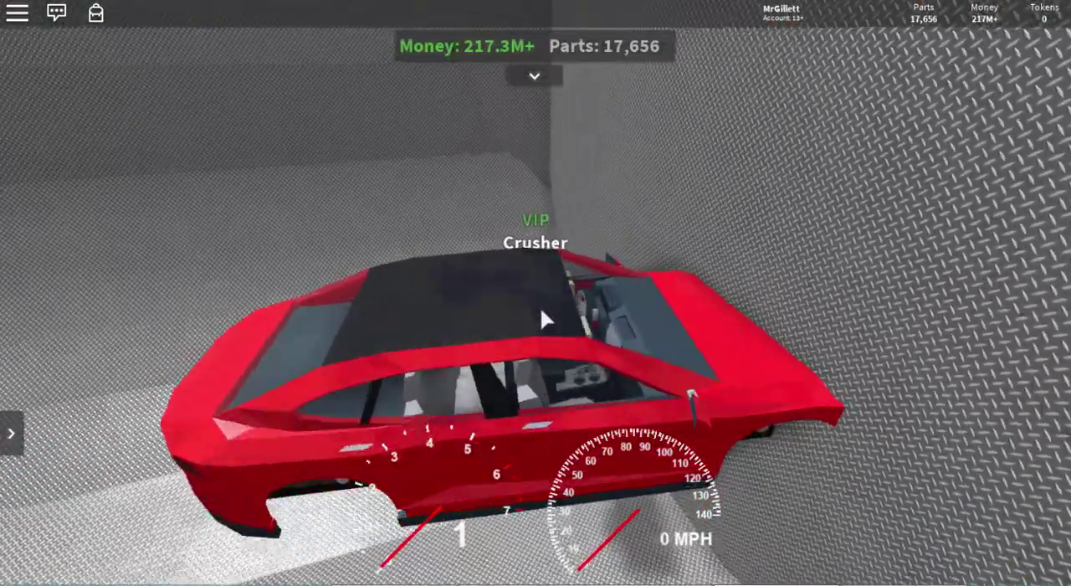
Settle the red car in the crusher pit and steer the bus toward The Compressor bay.
key("s")
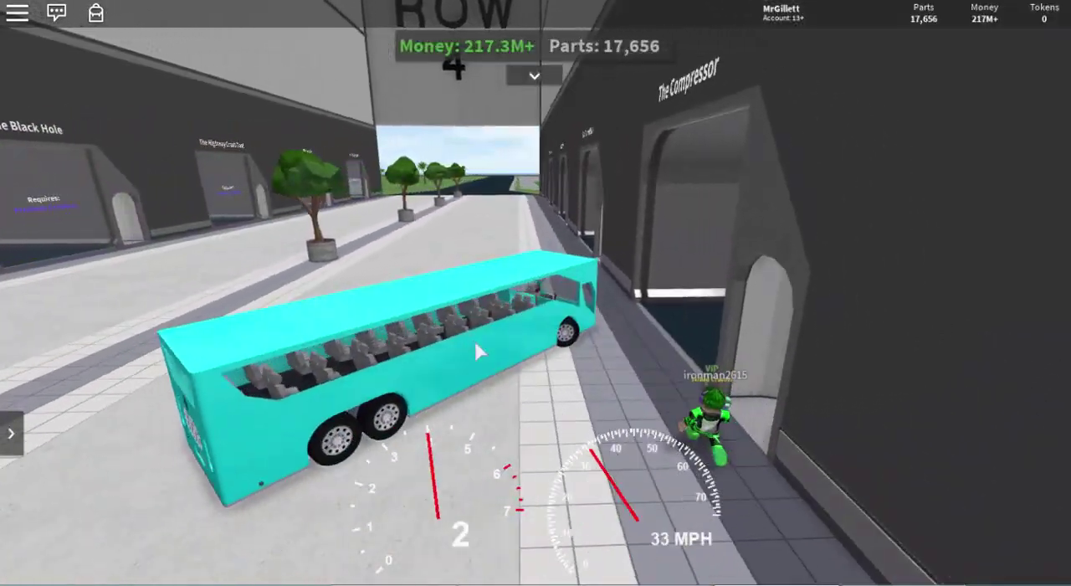
key("d")
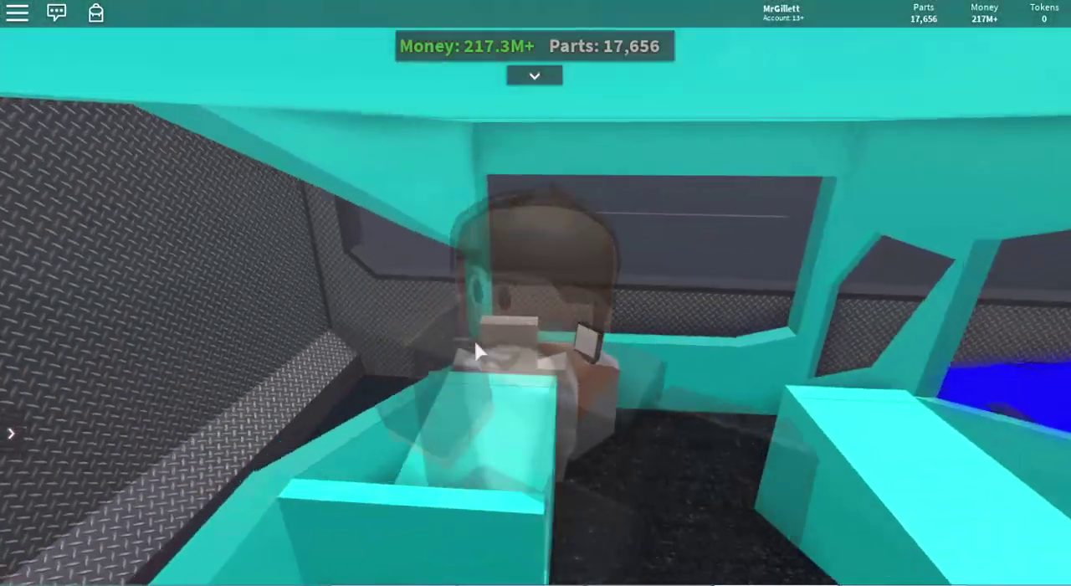
scroll(474, 343, "down", 5)
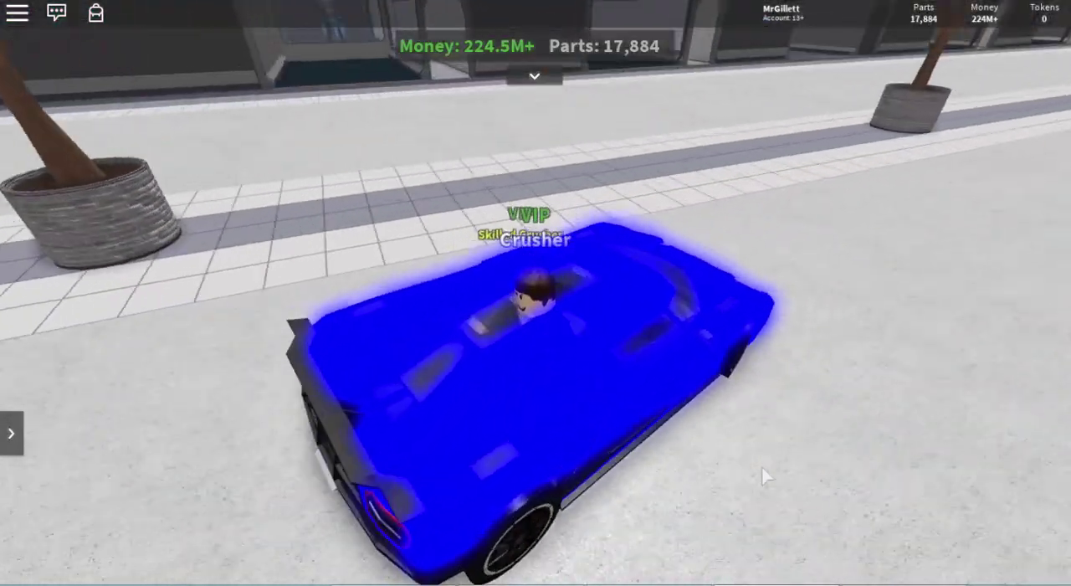
scroll(761, 470, "down", 5)
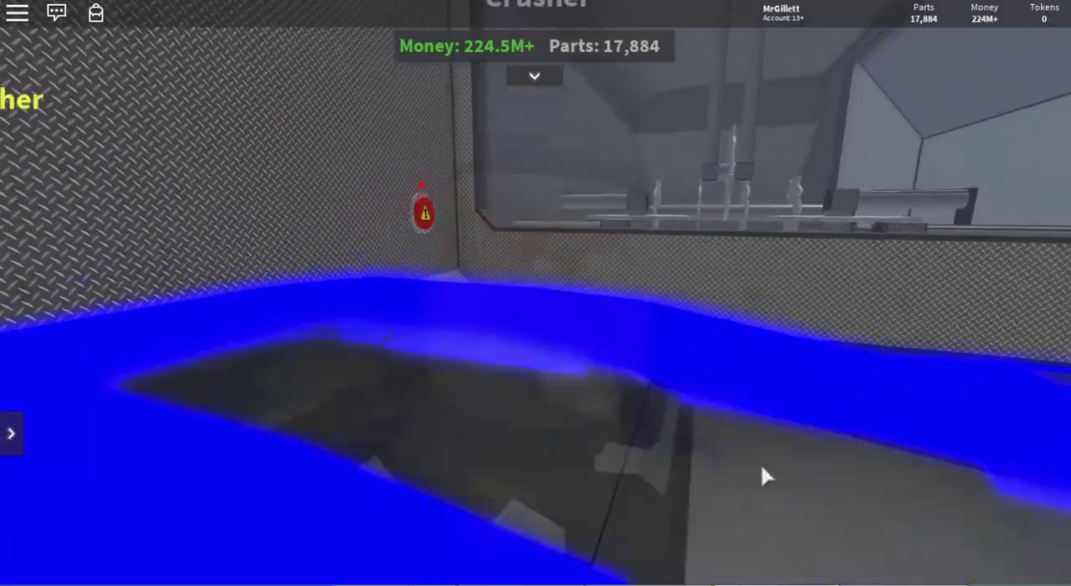